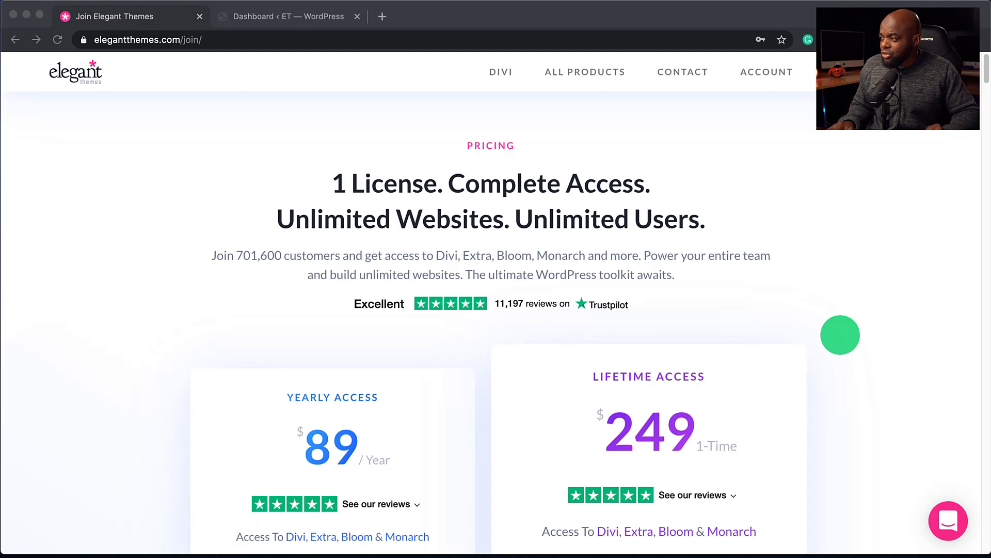
scroll(840, 335, down, 3)
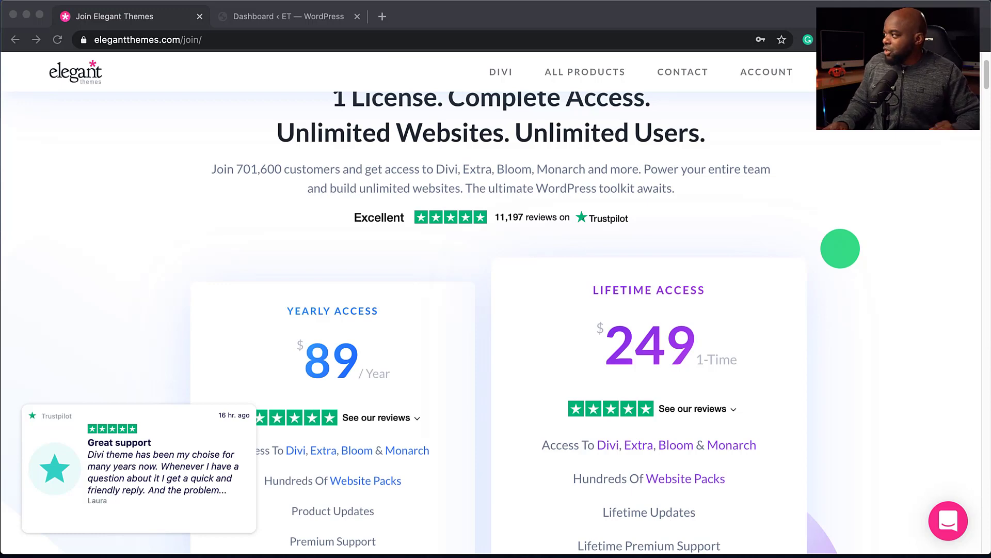
mouse_move(766, 71)
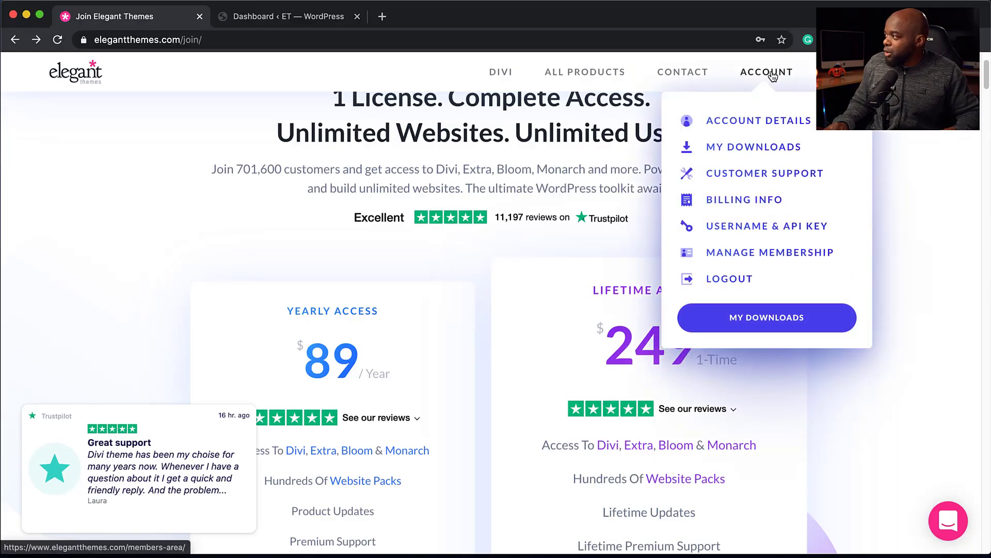
Step: Browse the members area Product Downloads list of Divi, Extra, Bloom and Monarch
click(717, 121)
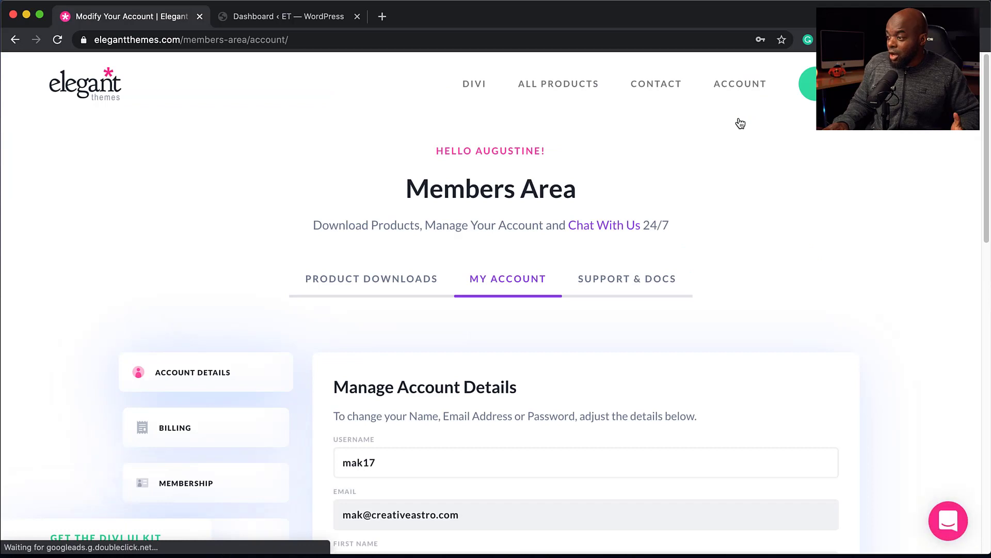
click(418, 283)
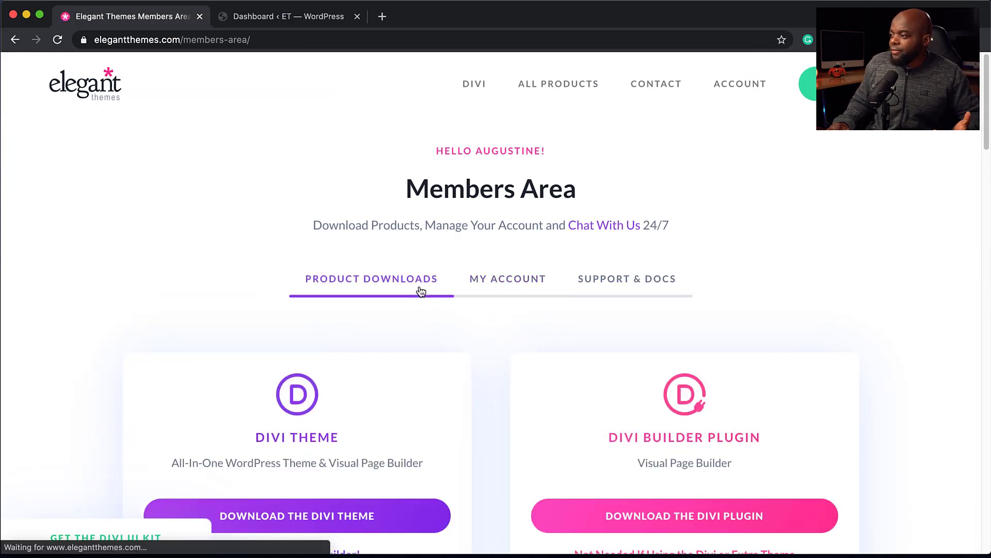
scroll(475, 386, down, 5)
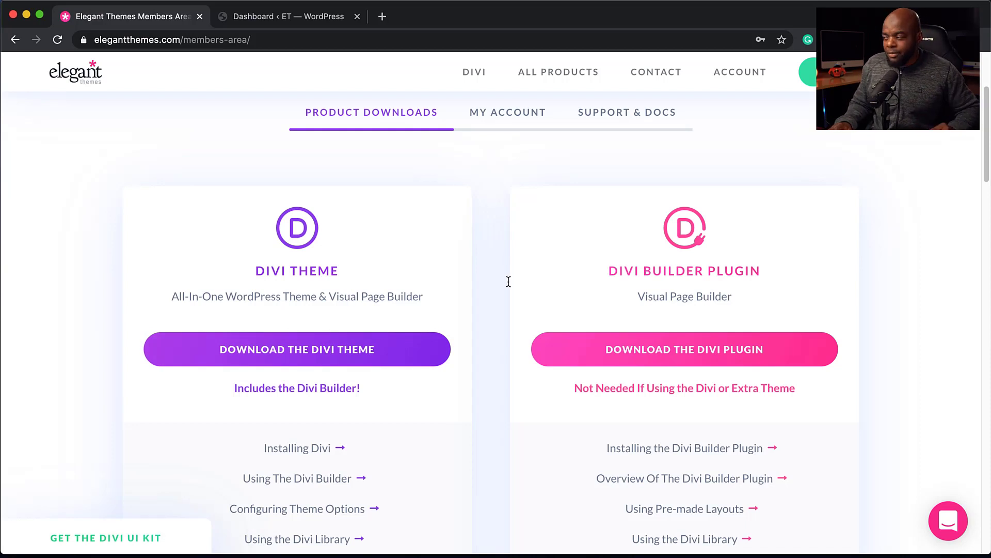
scroll(589, 317, down, 1)
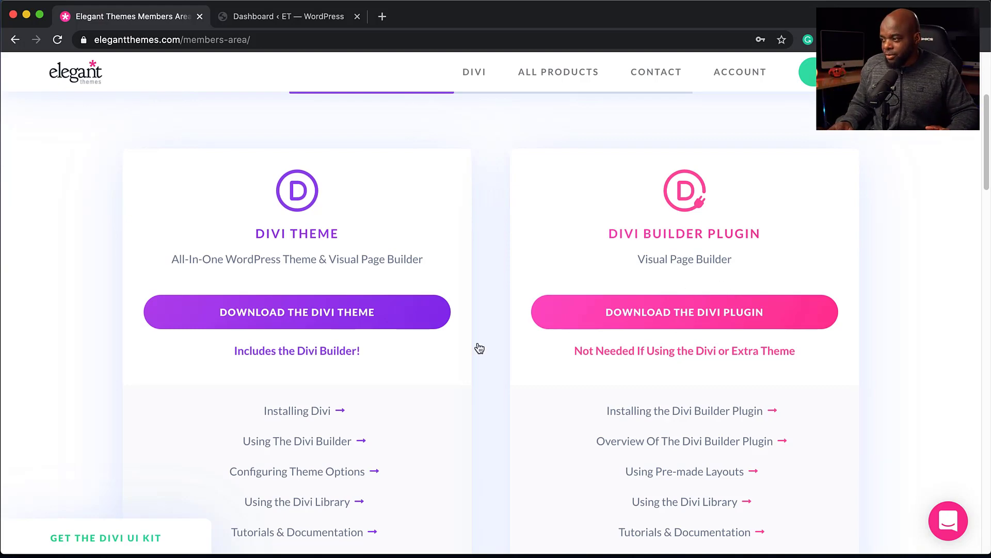
scroll(480, 348, down, 4)
scroll(473, 345, down, 4)
scroll(473, 345, down, 3)
scroll(472, 344, down, 3)
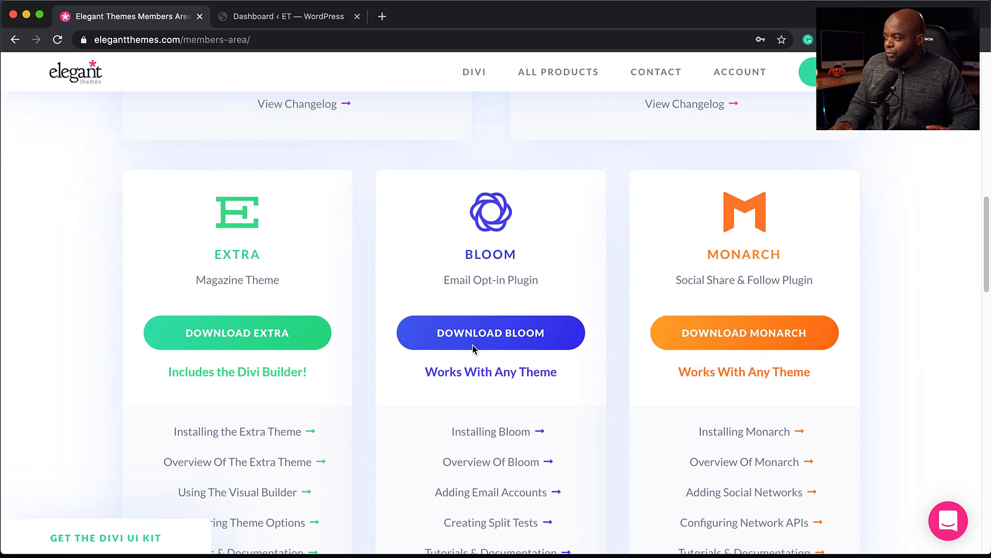
scroll(473, 348, down, 1)
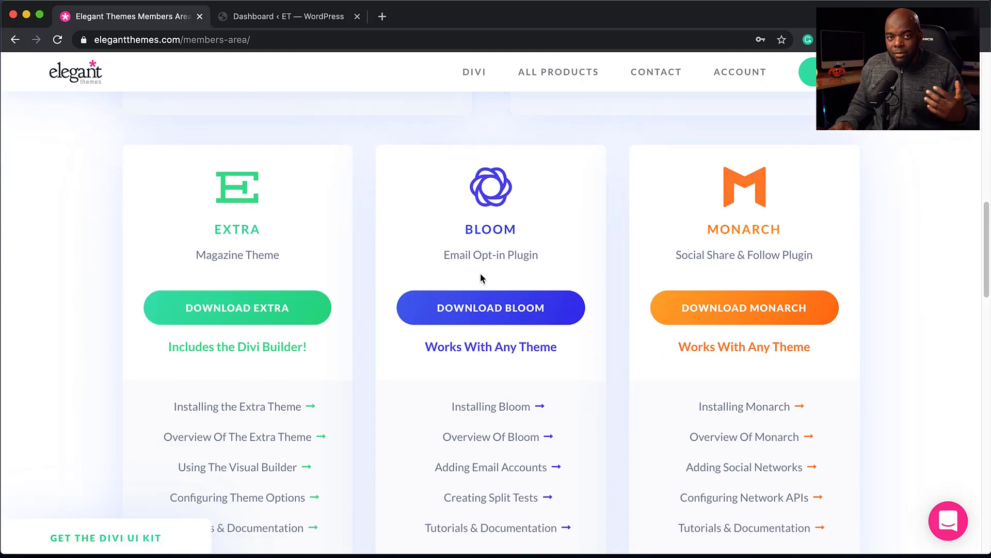
scroll(717, 263, up, 1)
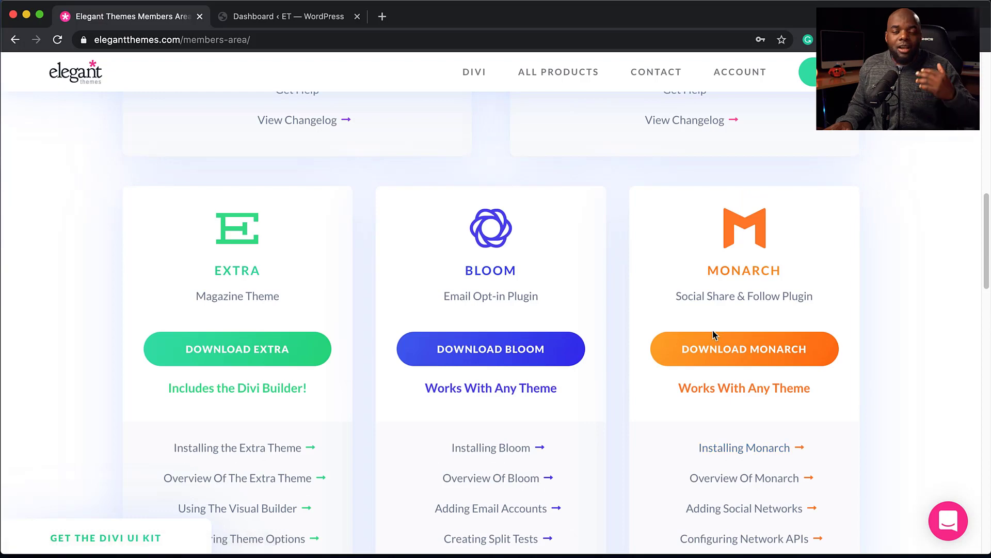
scroll(713, 333, down, 4)
scroll(707, 329, down, 3)
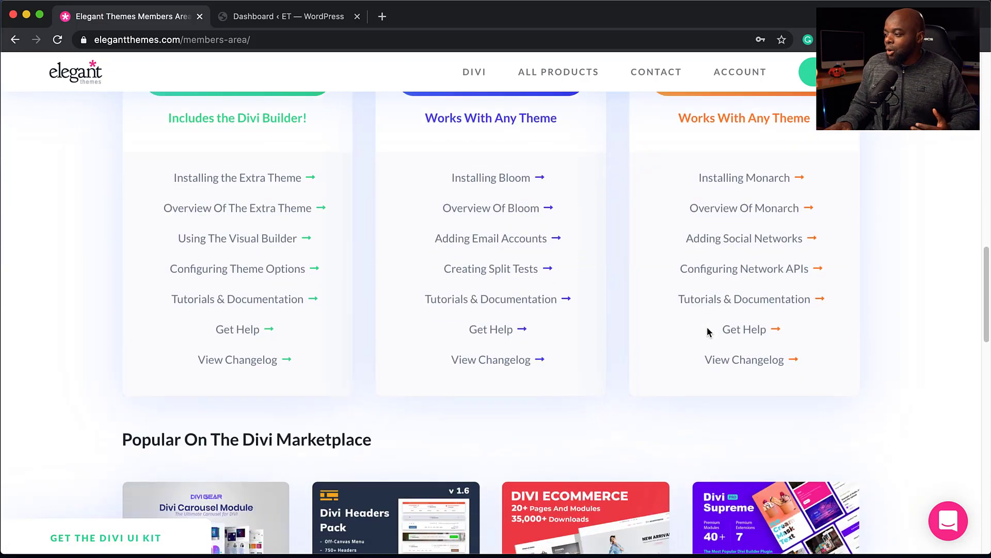
scroll(707, 329, down, 1)
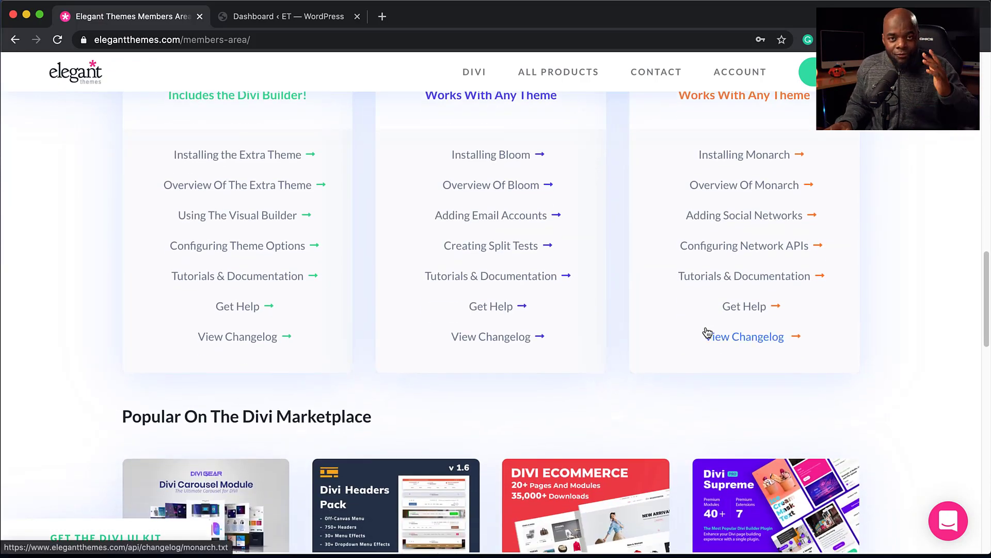
scroll(703, 334, up, 3)
scroll(697, 325, up, 5)
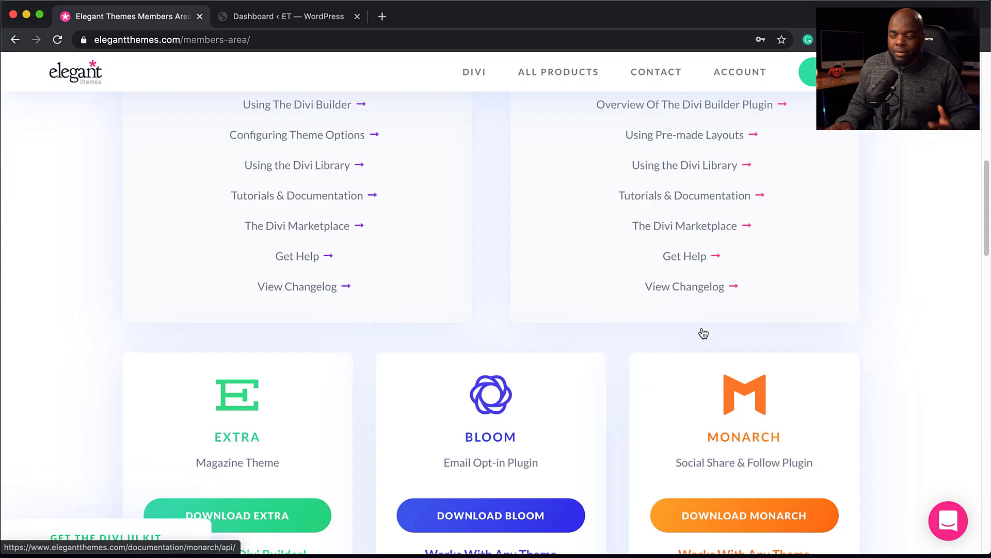
scroll(648, 312, up, 5)
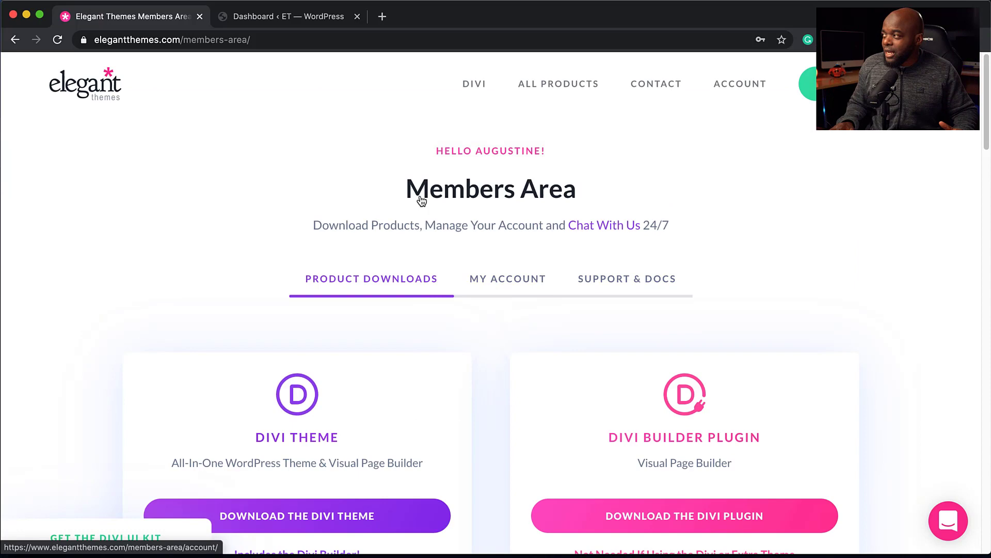
Step: In WordPress, show the Divi Theme Options Updates tab with username and API key fields
click(294, 16)
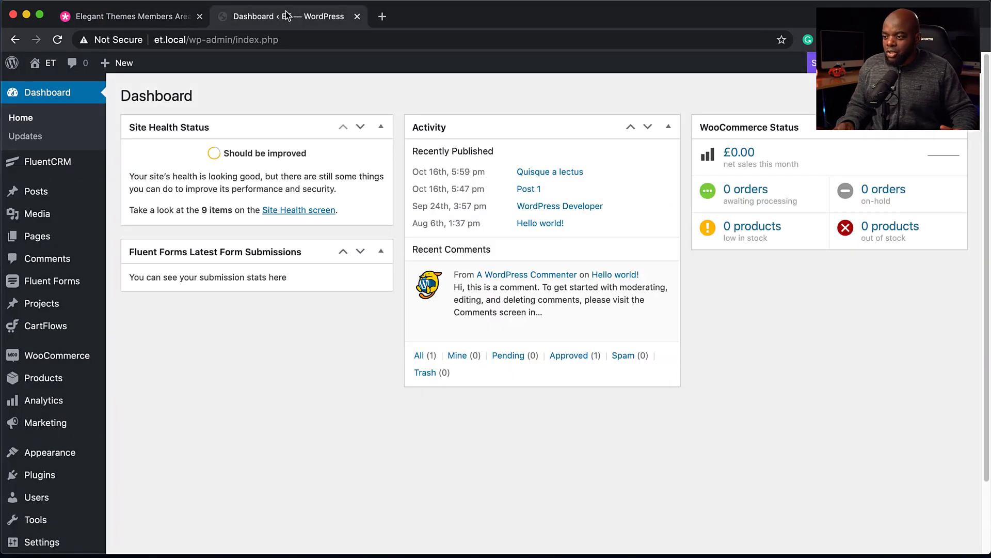
scroll(122, 398, down, 3)
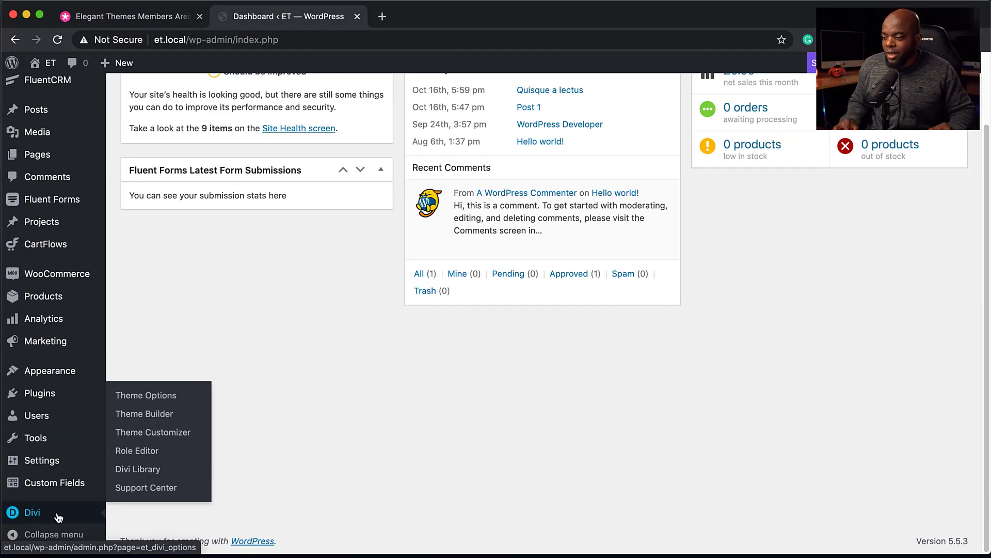
click(146, 395)
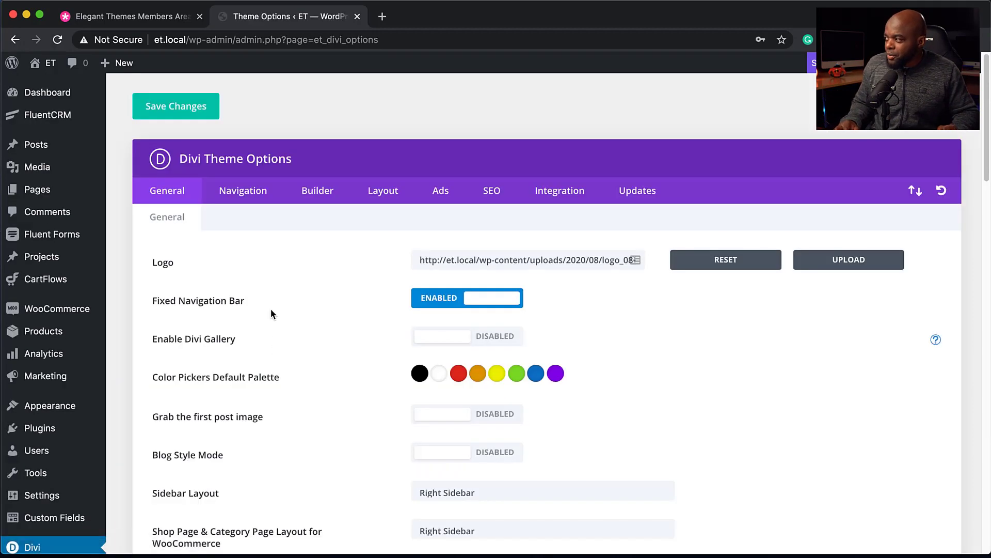
click(651, 193)
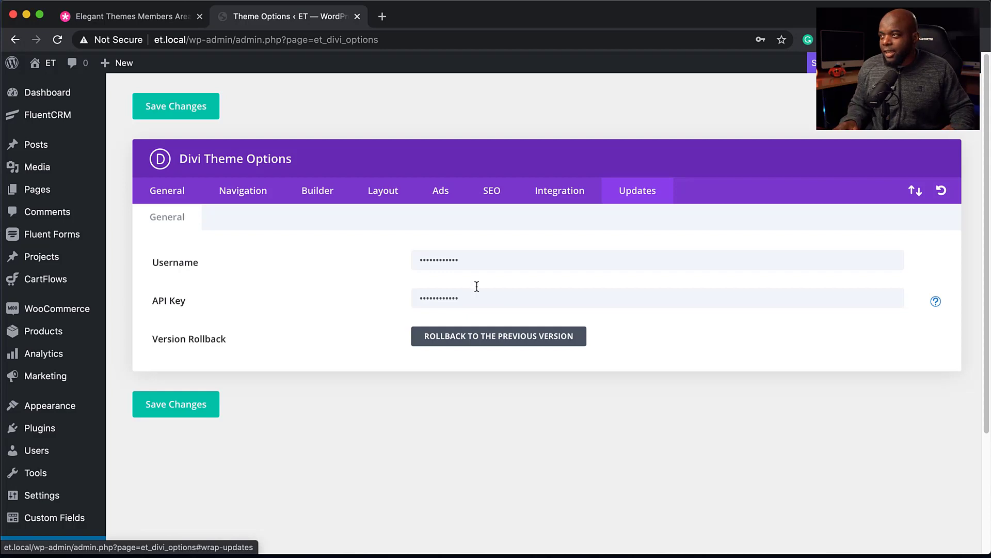
Step: View the members area API Keys page under My Account, then return to Divi's Updates tab
click(113, 14)
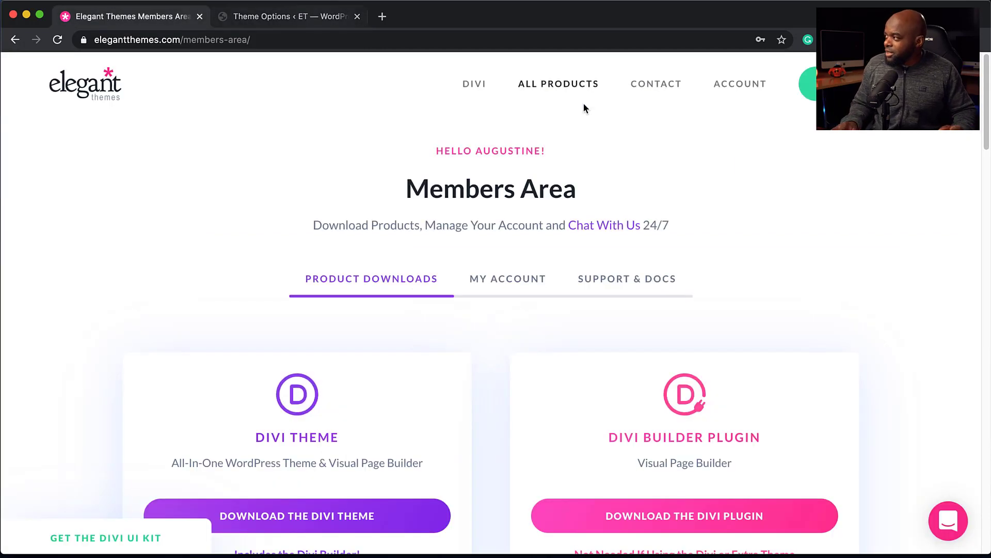
click(526, 281)
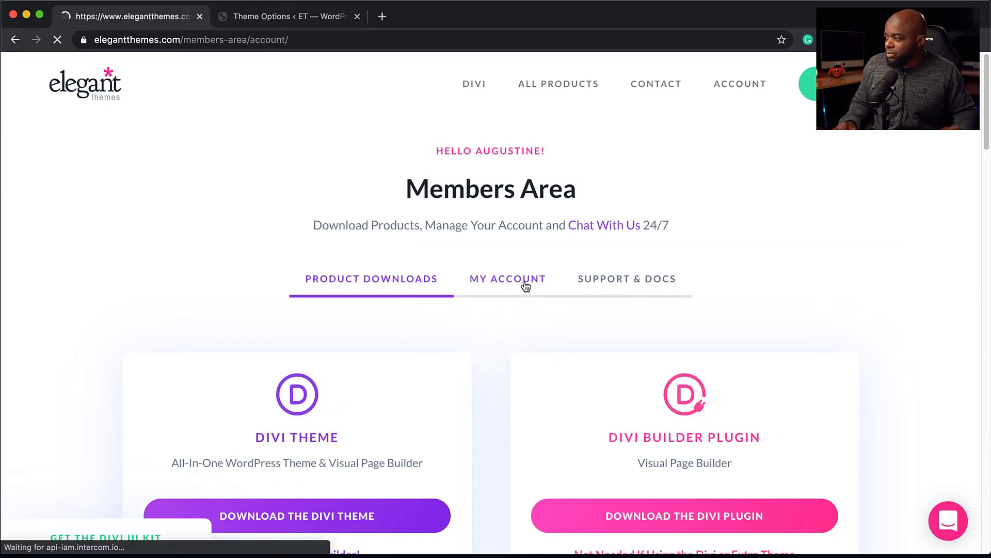
scroll(525, 286, down, 3)
scroll(496, 295, down, 2)
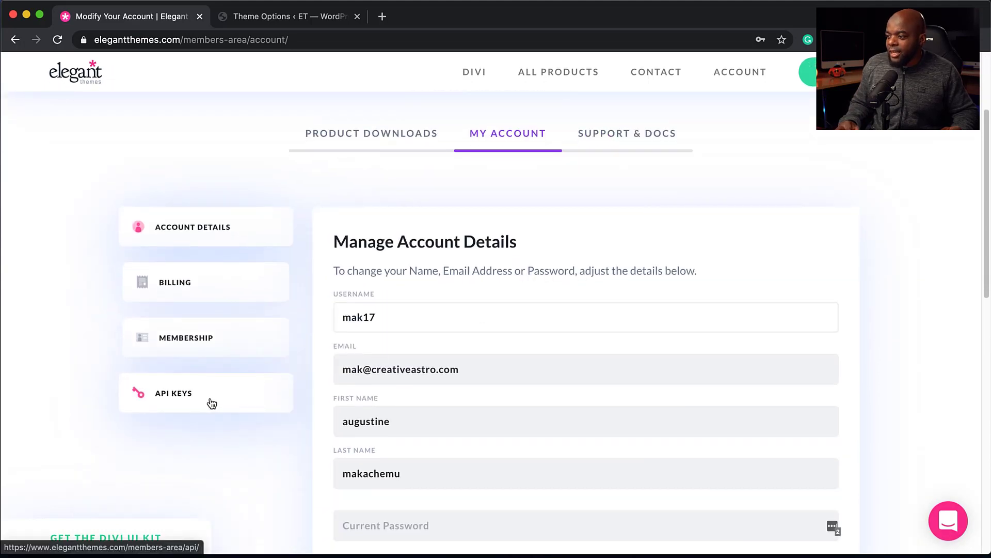
click(212, 401)
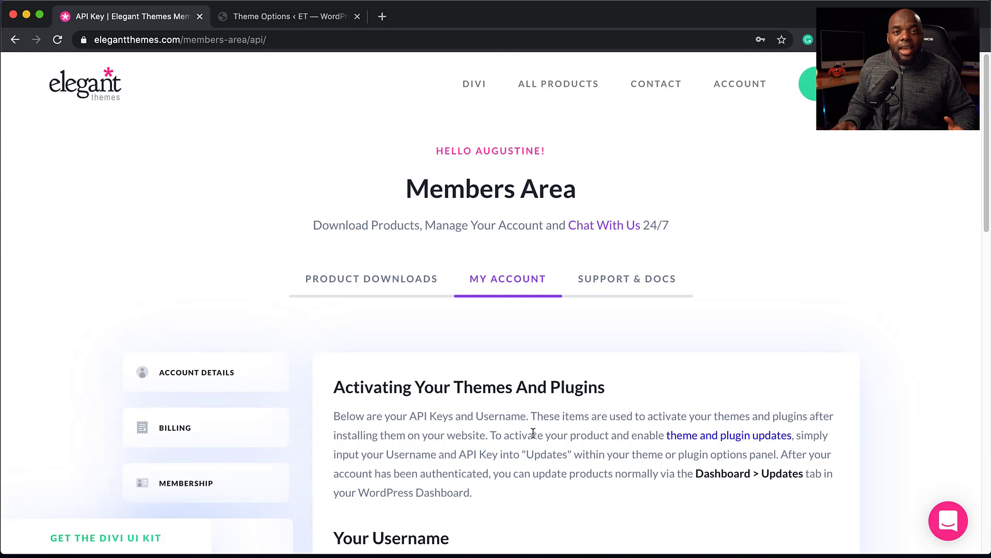
click(327, 17)
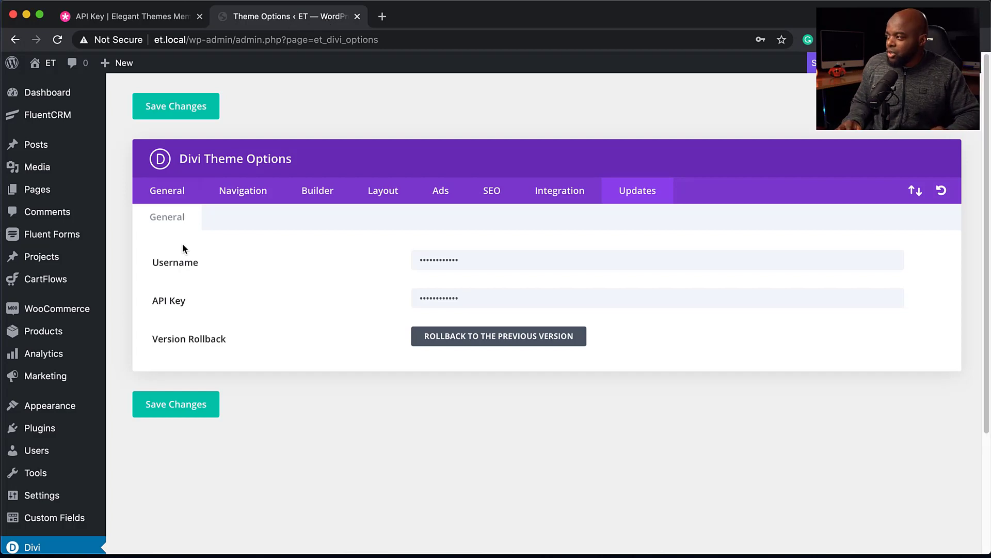
Step: Show Divi's General options and open the logo image chooser's Upload files view
click(167, 190)
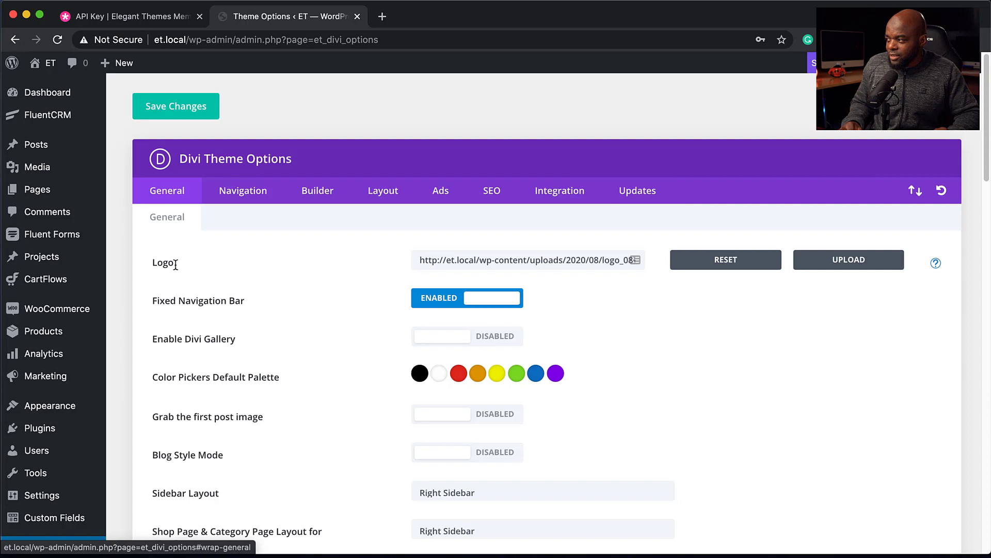
click(848, 259)
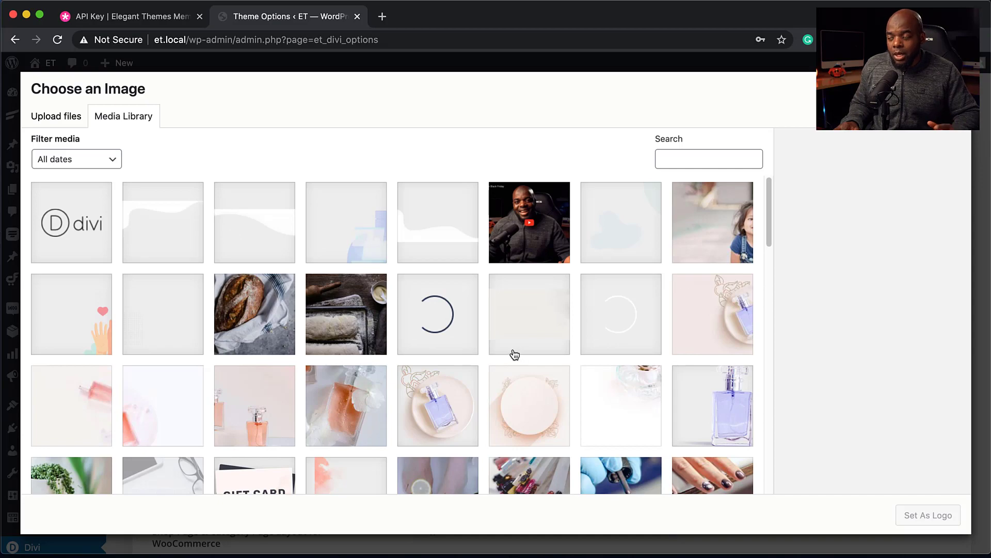
scroll(466, 353, down, 5)
scroll(434, 350, down, 5)
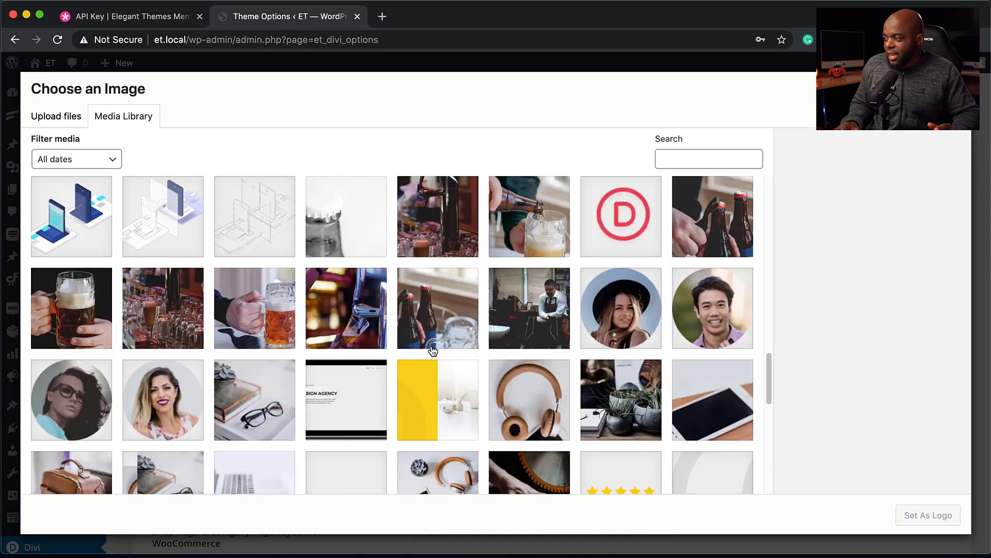
scroll(433, 350, down, 3)
scroll(463, 355, up, 10)
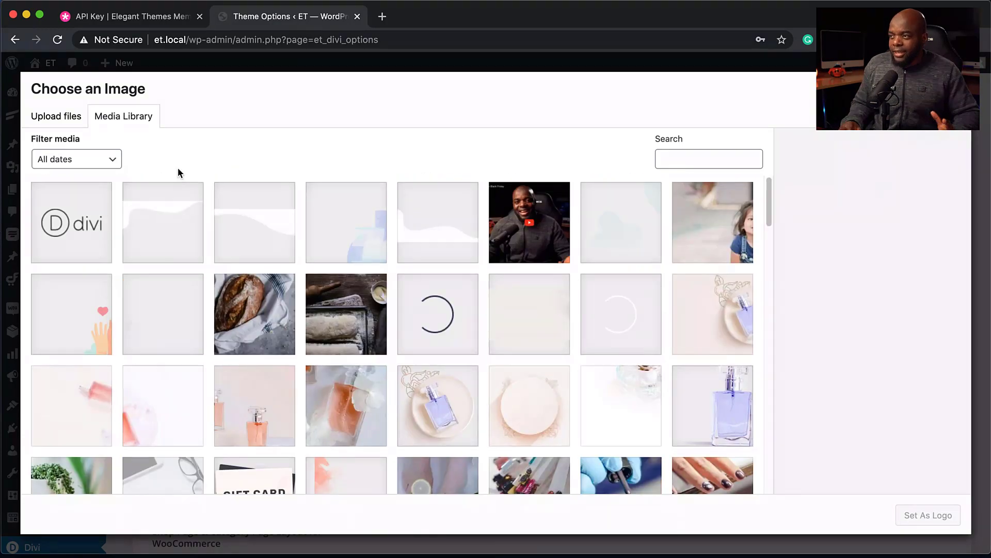
click(56, 117)
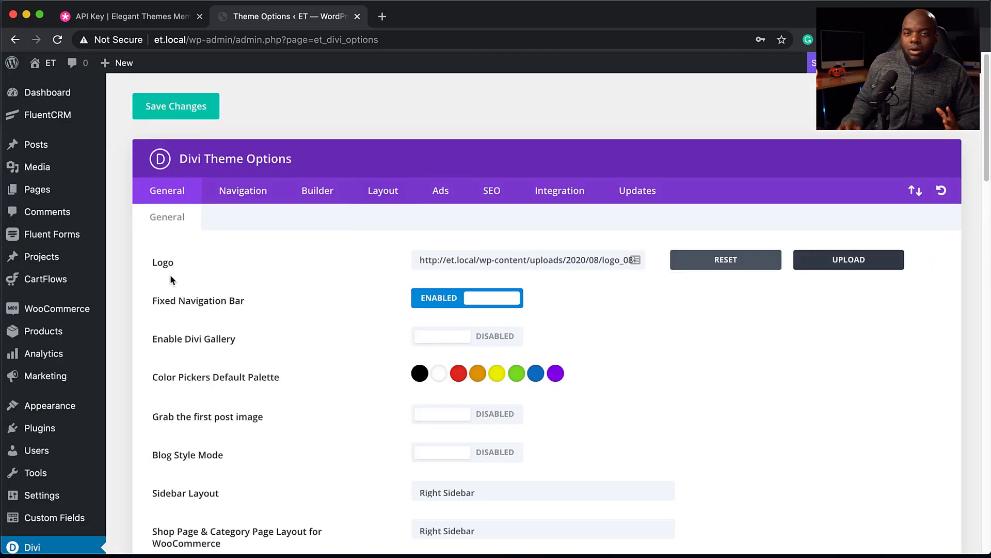
mouse_move(527, 260)
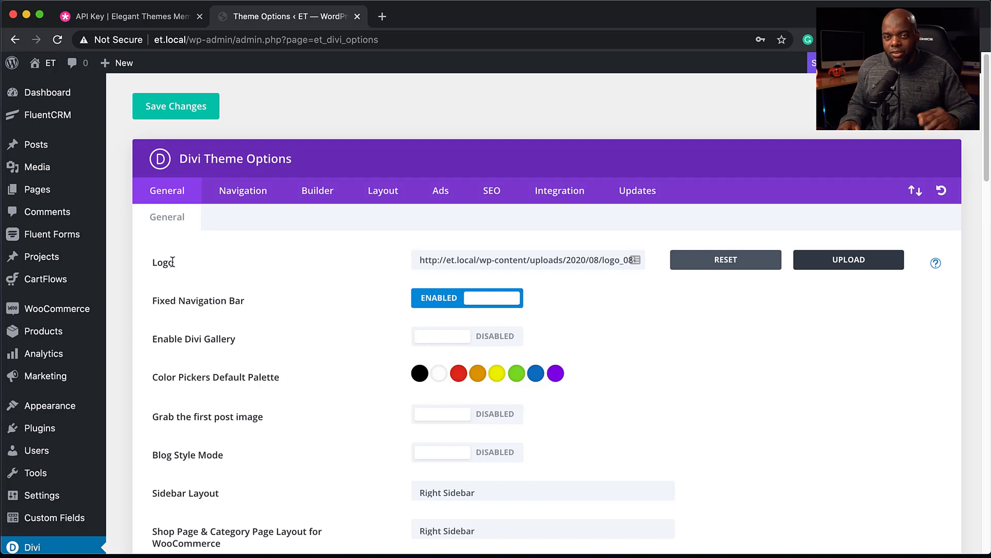
mouse_move(36, 145)
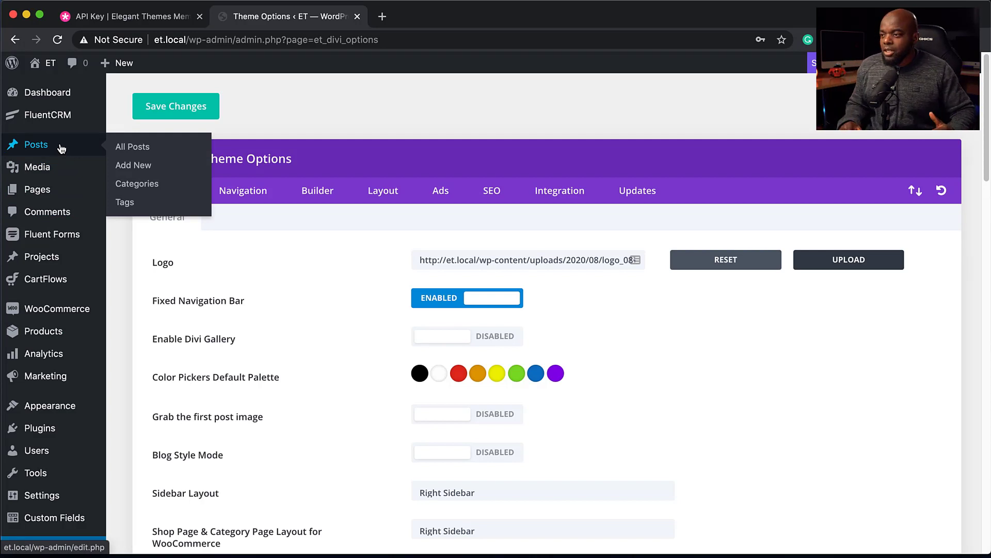
Step: Add a new page titled 'Builder' and launch the Divi Builder on it
mouse_move(37, 189)
click(140, 212)
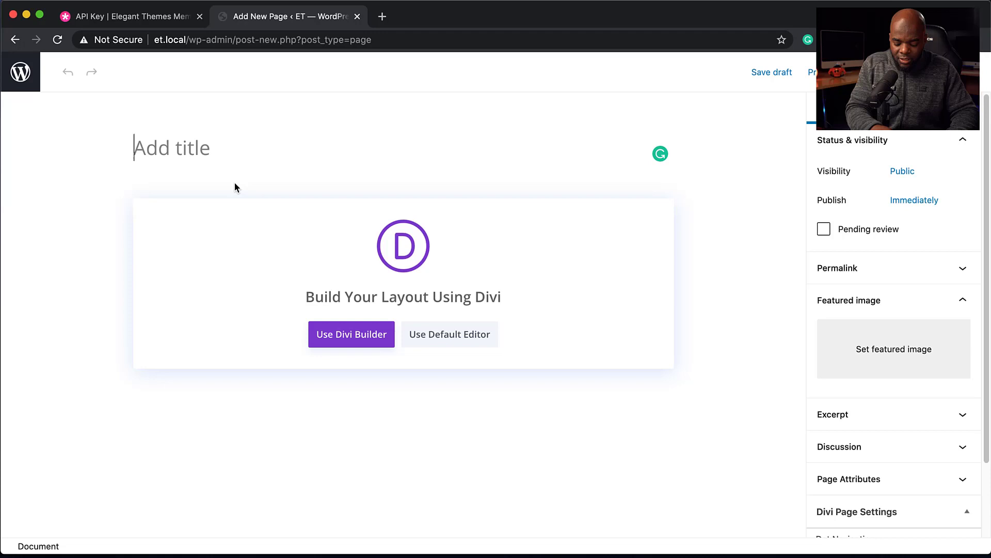
text(Builder)
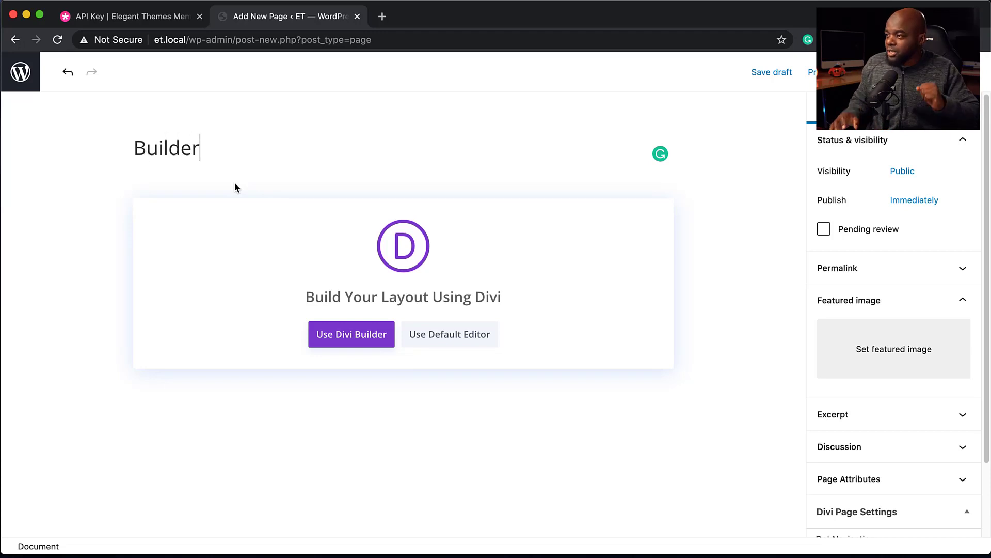
click(368, 340)
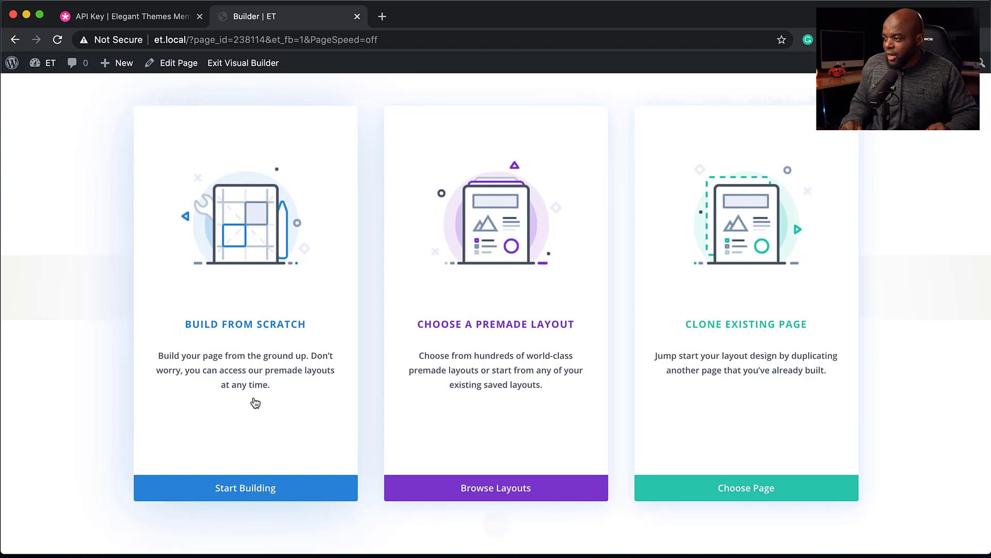
Step: Build from scratch with a three-column row and a Button module renamed 'download'
click(263, 329)
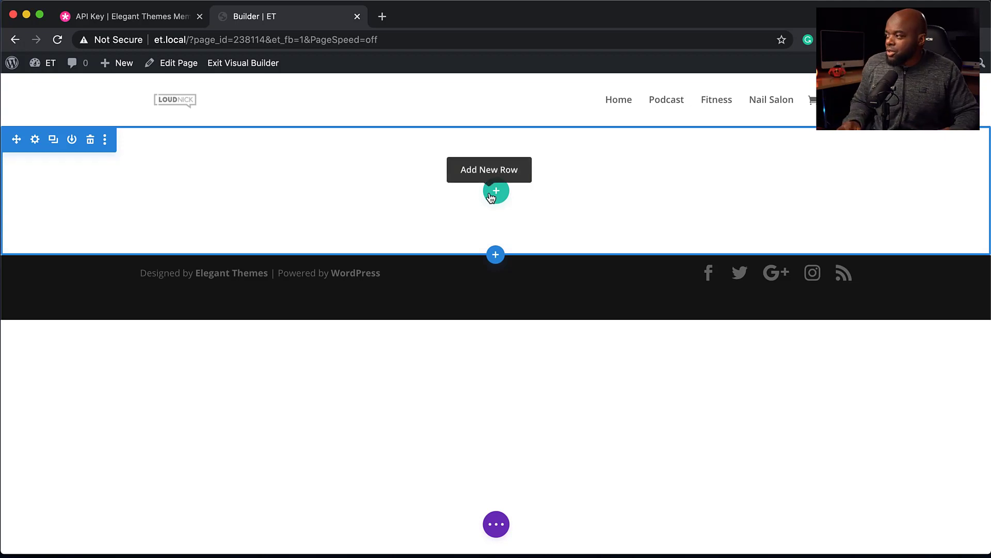
click(496, 192)
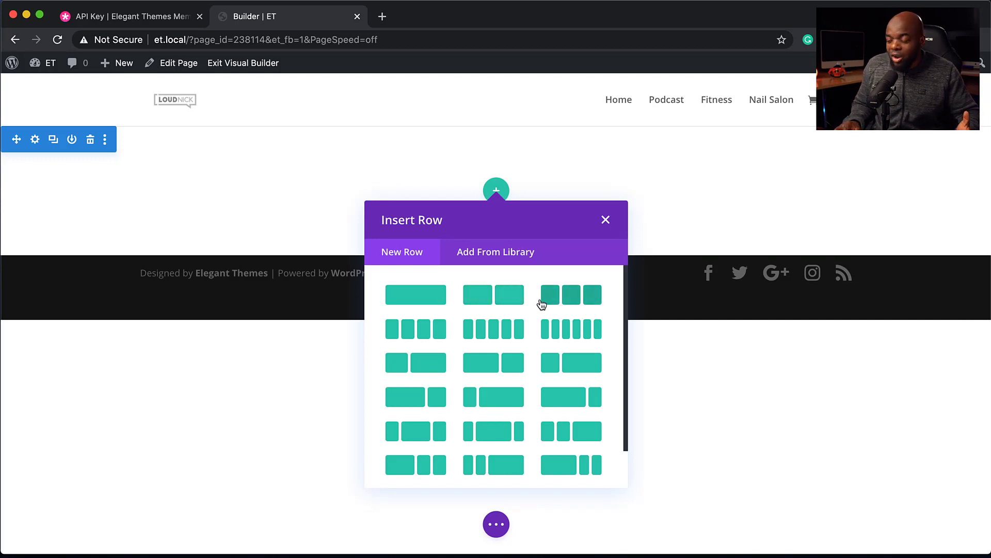
click(578, 301)
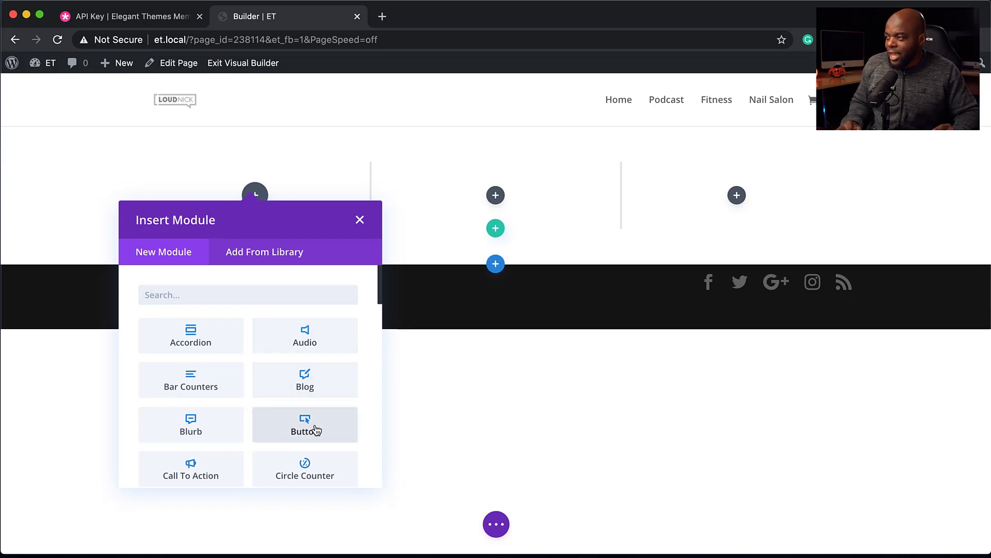
click(314, 429)
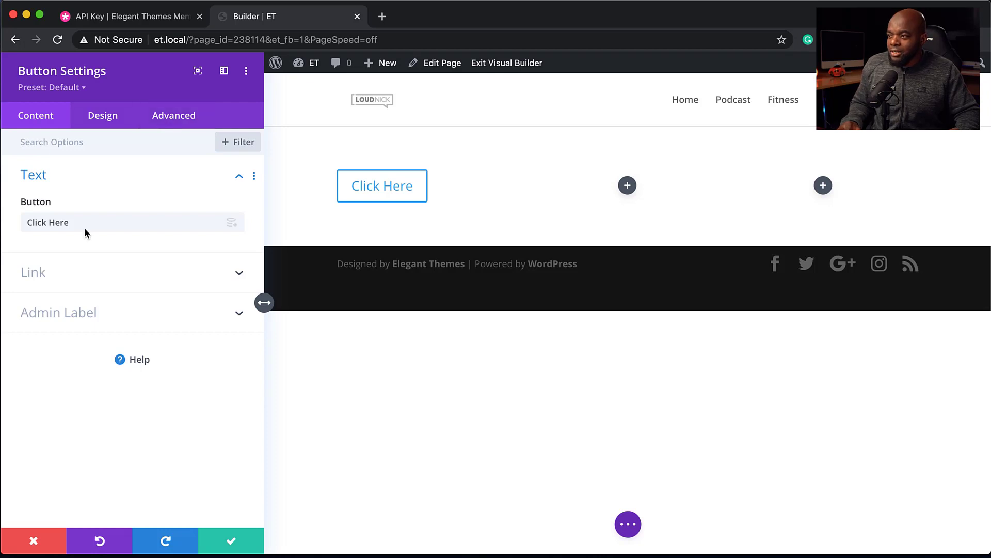
drag(84, 223, 20, 222)
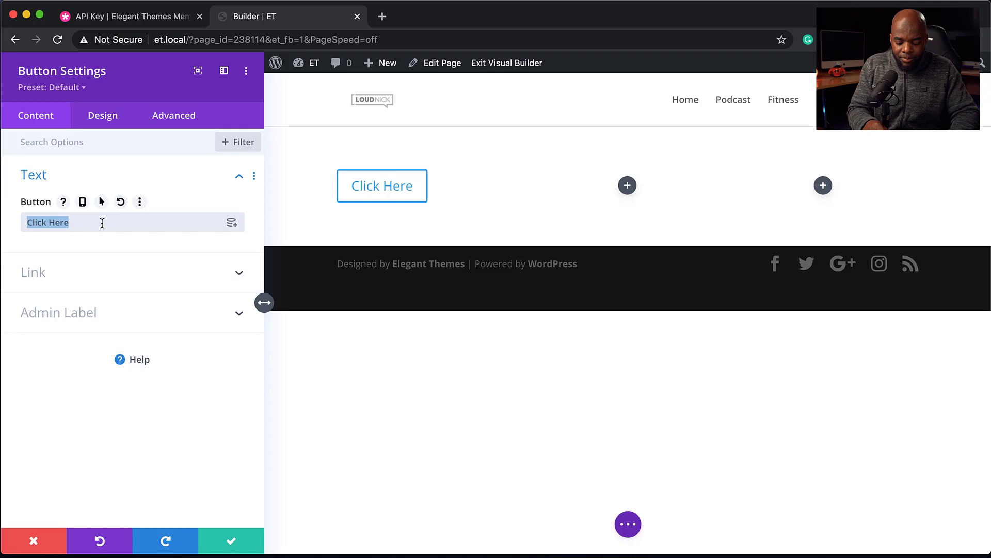
text(down)
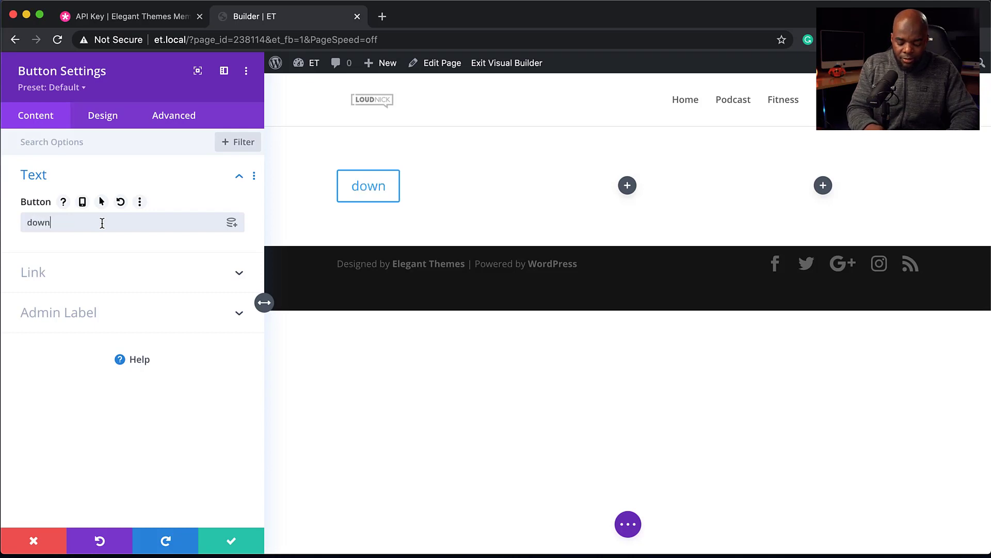
text(load)
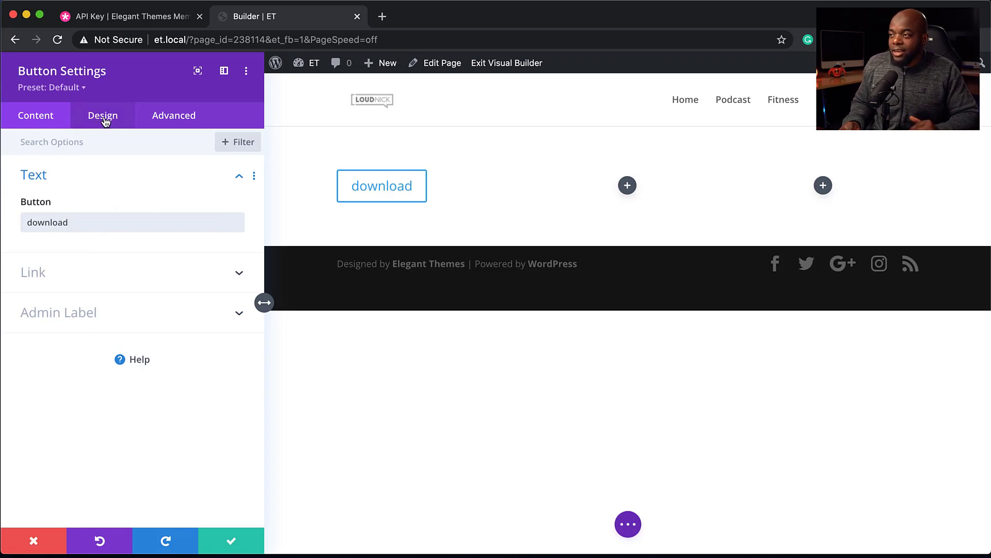
Step: Set the button's Design alignment to center within its column
click(106, 120)
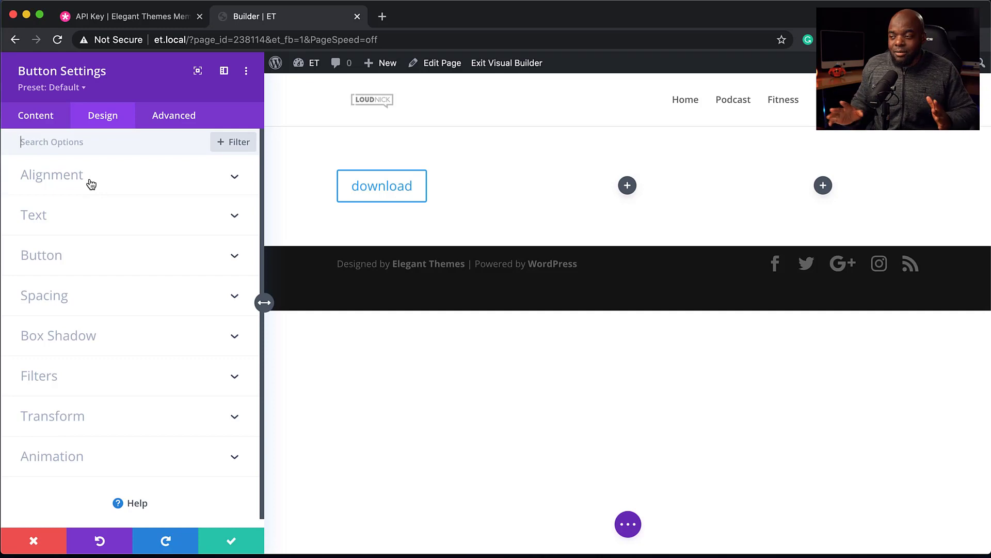
click(91, 184)
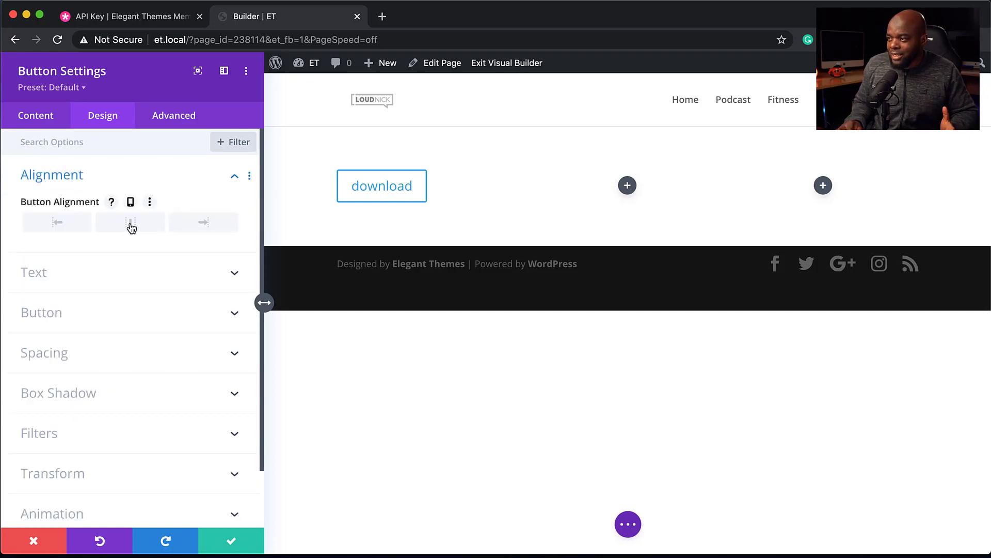
click(131, 225)
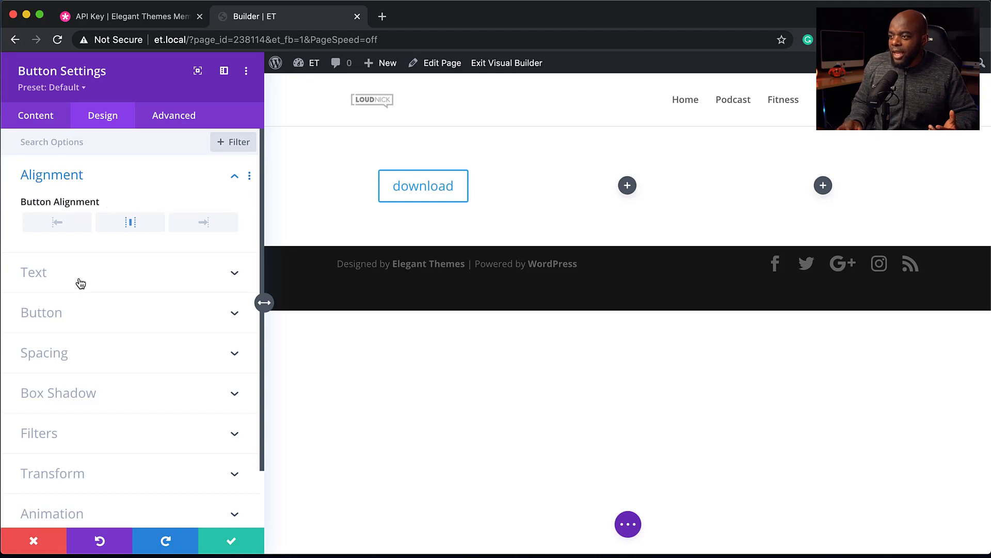
Step: Enable Use Custom Styles for the button and set its text color to red
click(77, 319)
click(53, 239)
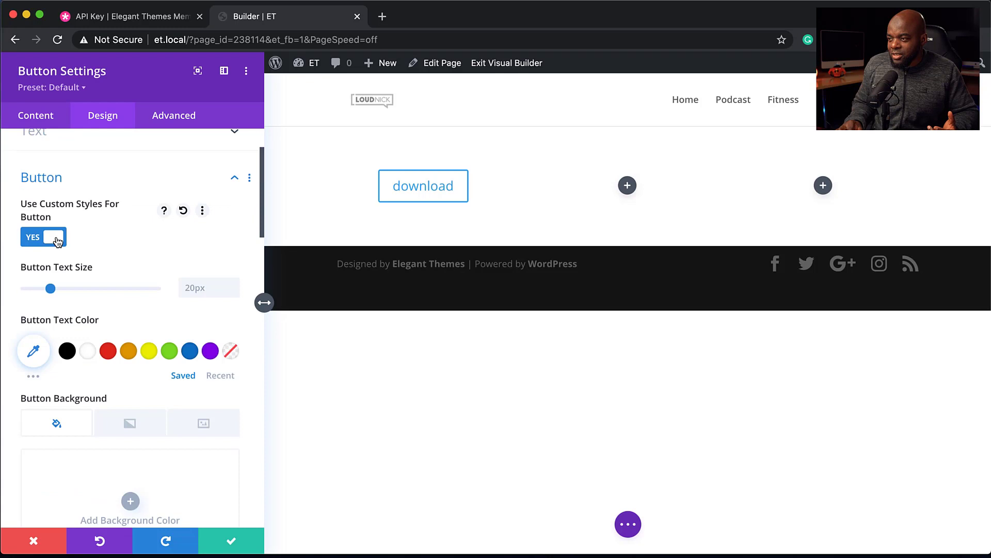
click(109, 352)
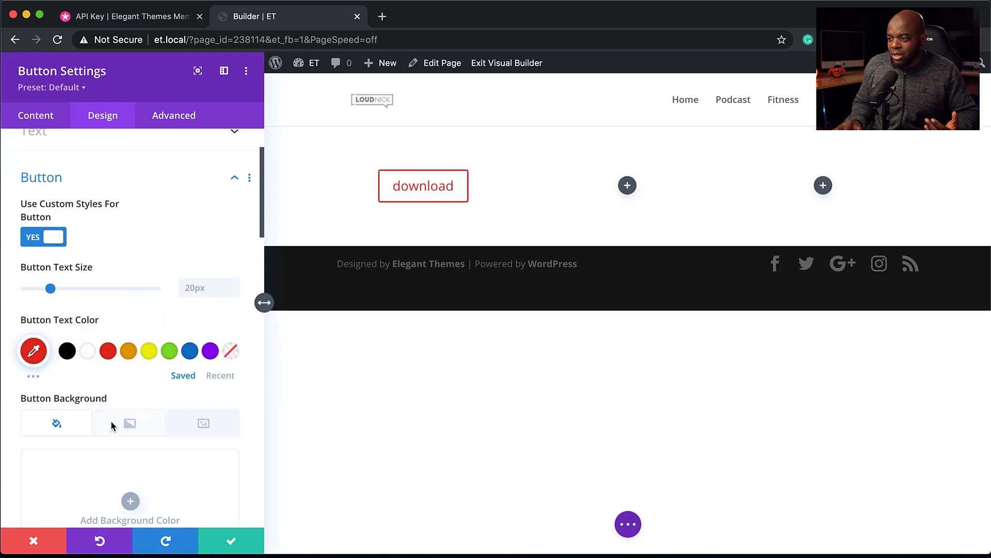
scroll(110, 420, down, 3)
scroll(112, 419, down, 3)
scroll(112, 420, down, 1)
scroll(113, 418, down, 2)
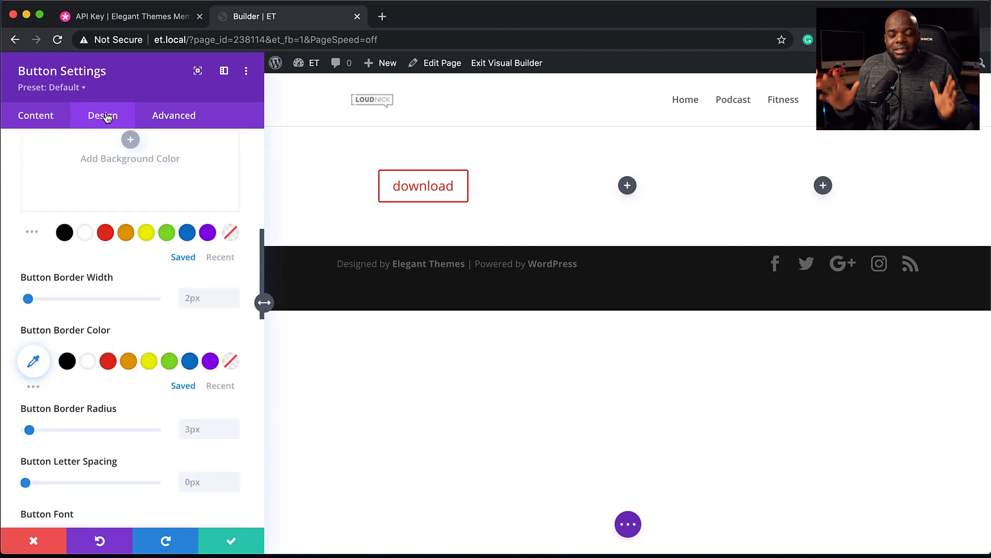
Step: Review the button's Advanced Custom CSS fields and keep it visible on phones
click(178, 116)
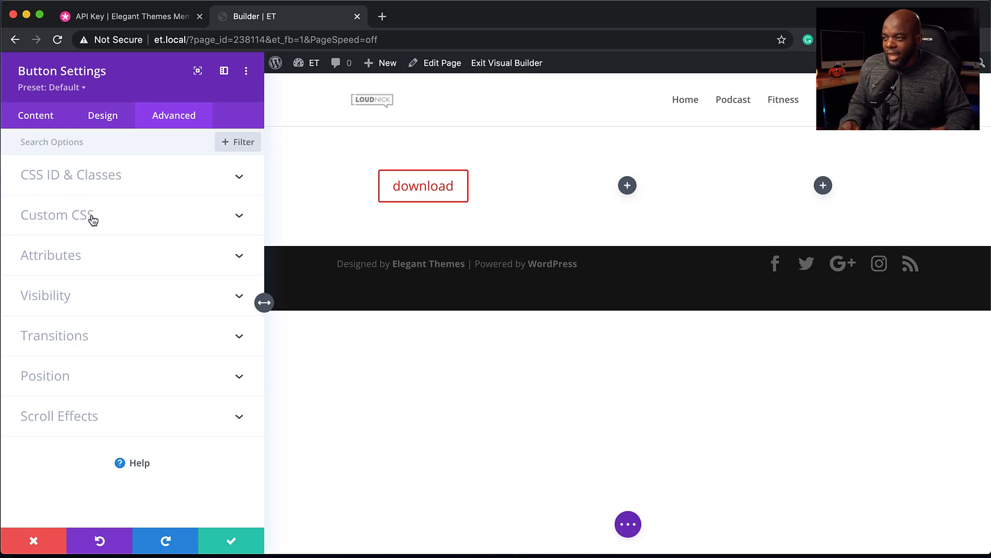
click(92, 218)
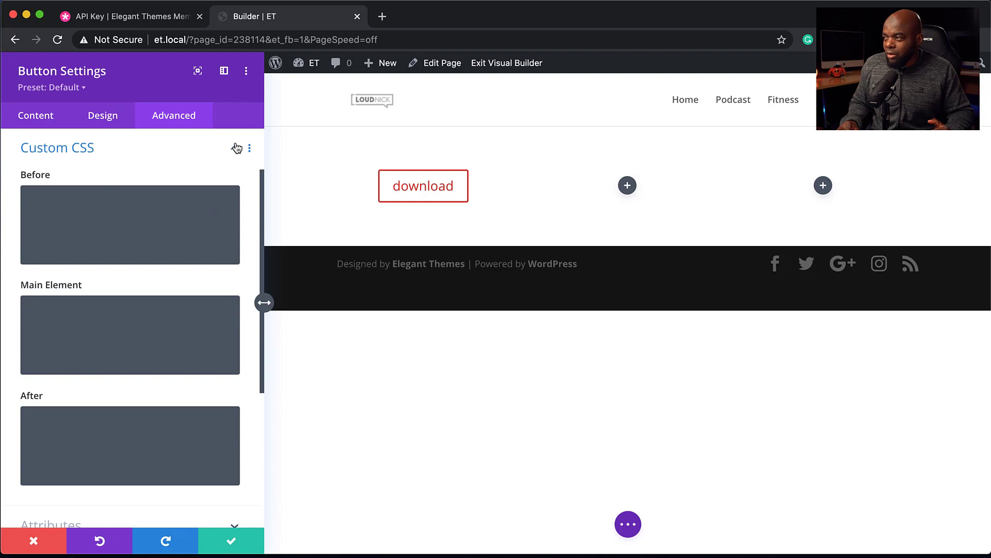
click(238, 148)
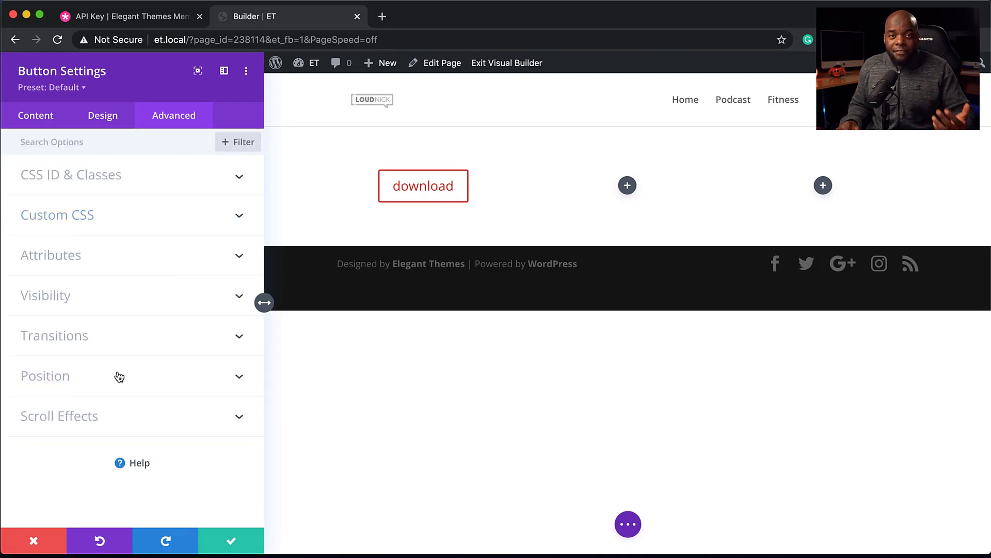
click(92, 302)
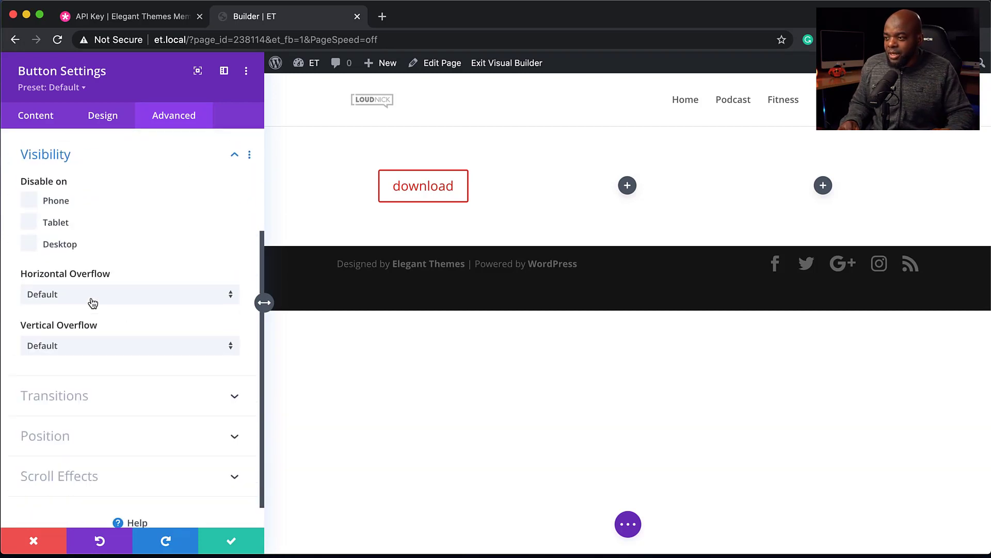
mouse_move(47, 175)
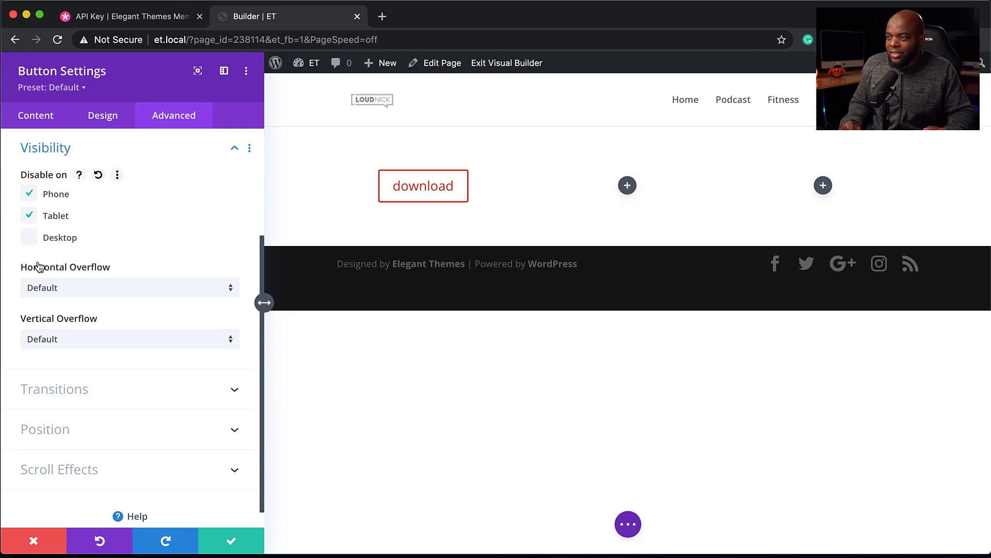
click(31, 194)
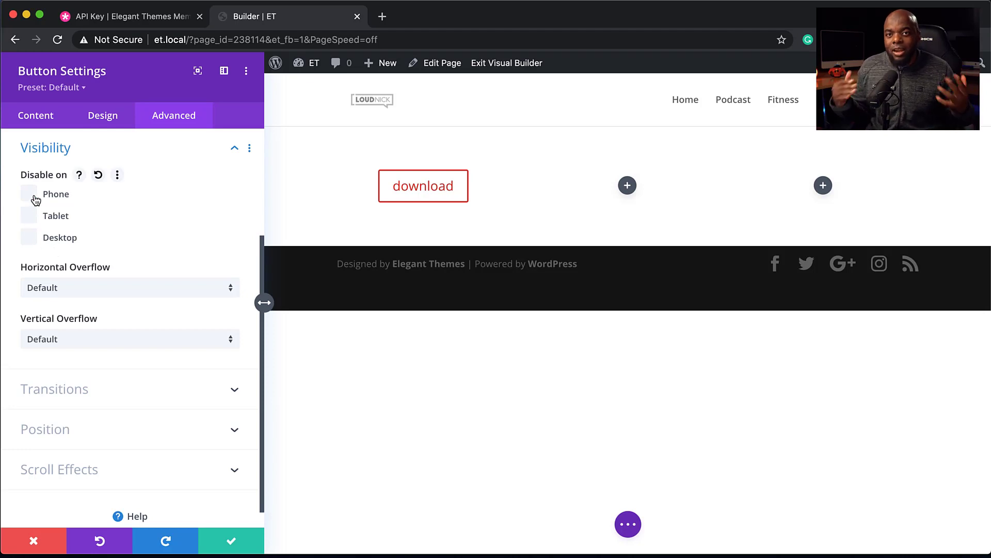
Step: Keep the button's default position and expand its Scroll Effects options
click(91, 430)
click(87, 346)
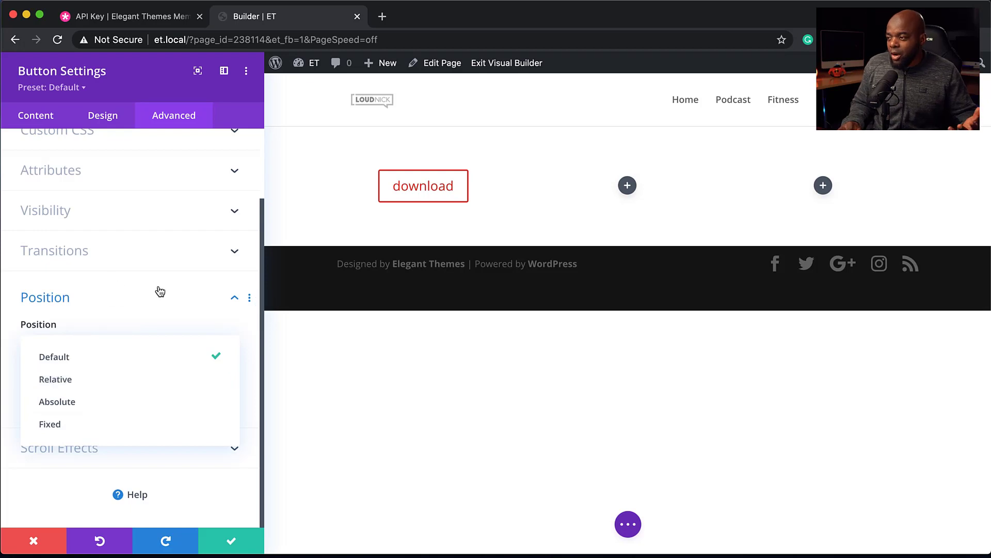
click(235, 299)
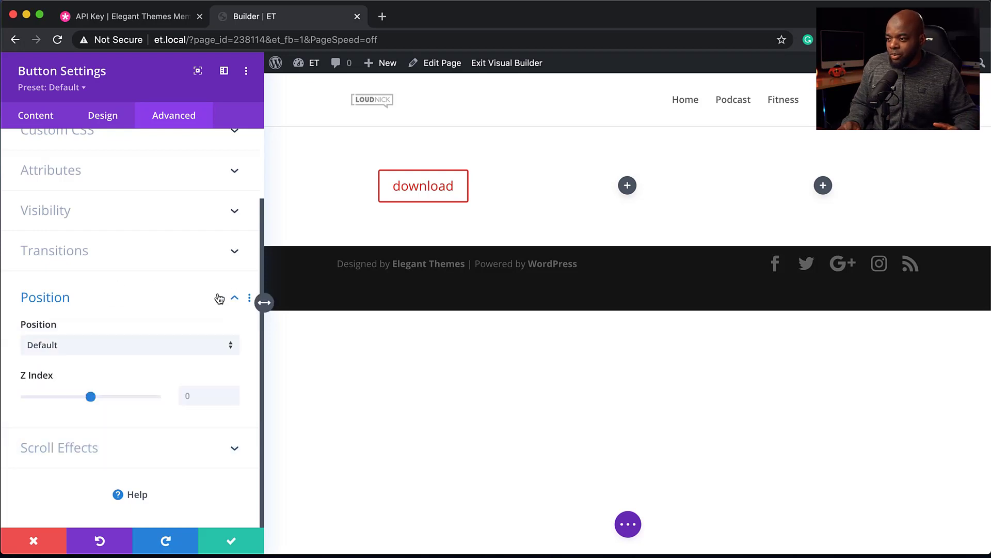
click(80, 450)
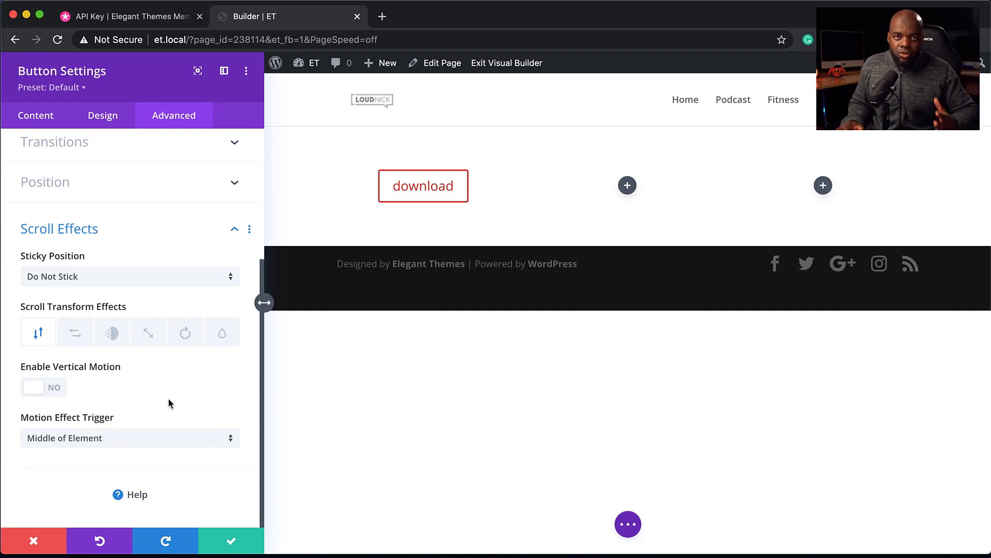
Step: Discard the button changes and add a Blurb module to the middle column
click(34, 542)
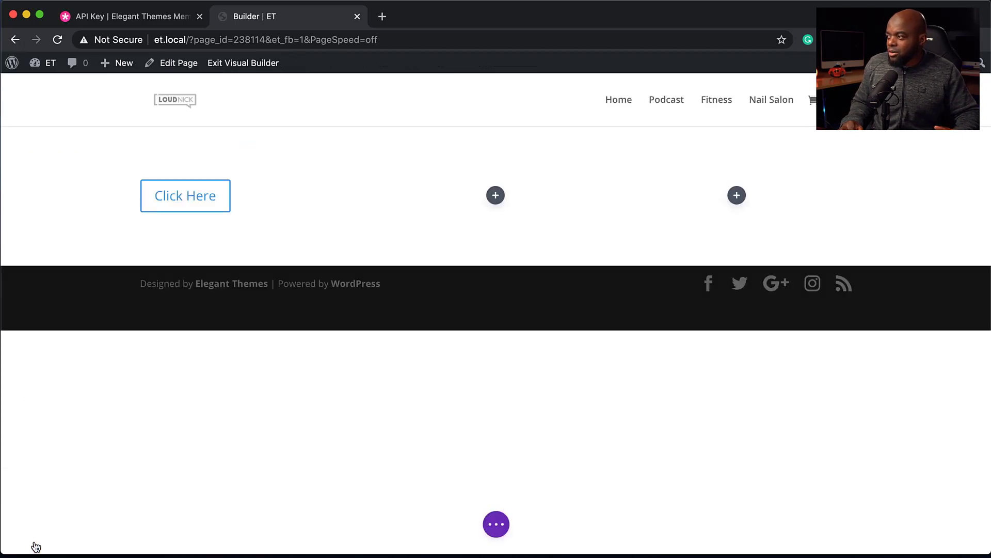
click(497, 197)
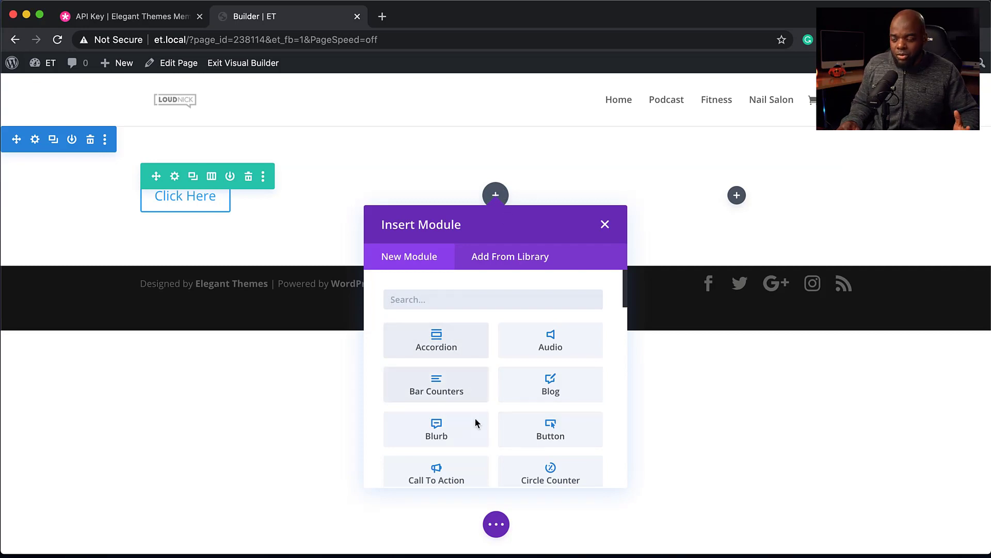
scroll(465, 434, down, 1)
click(454, 361)
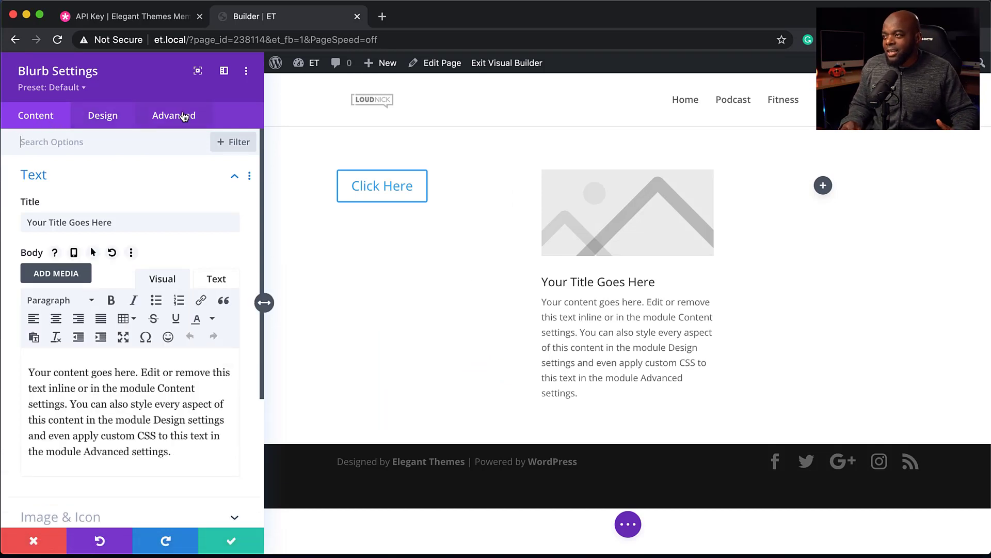
Step: Try a Bold title font weight on the blurb, then discard the styling change
click(103, 115)
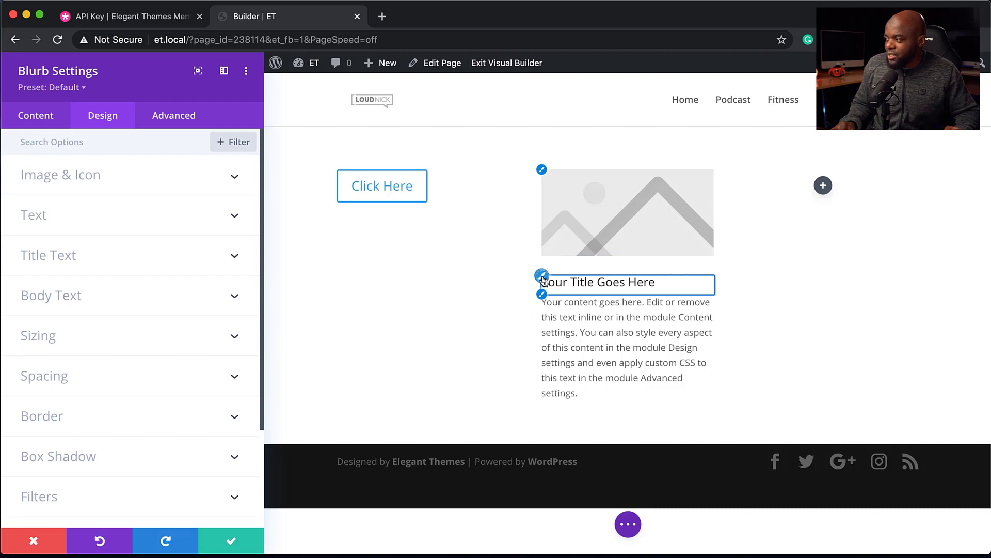
click(541, 276)
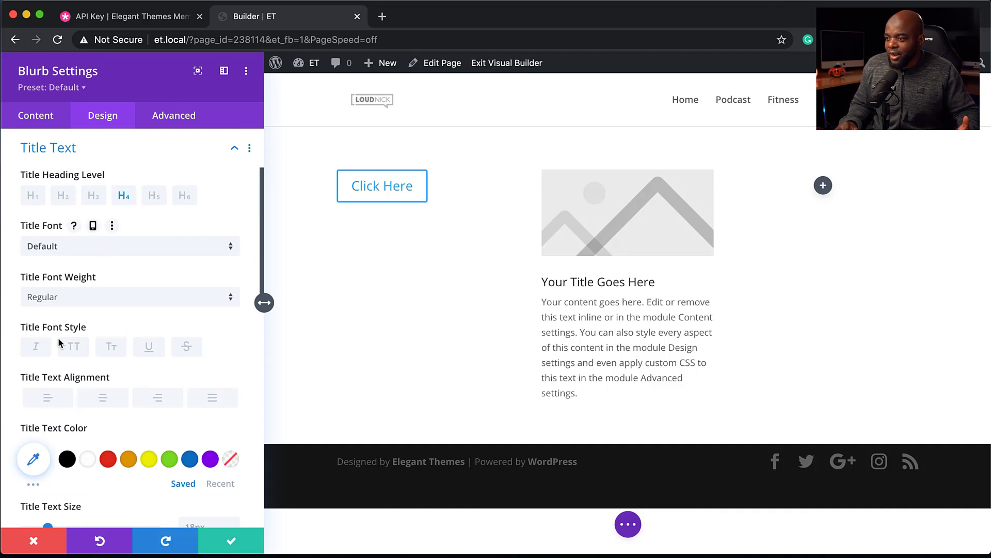
click(67, 303)
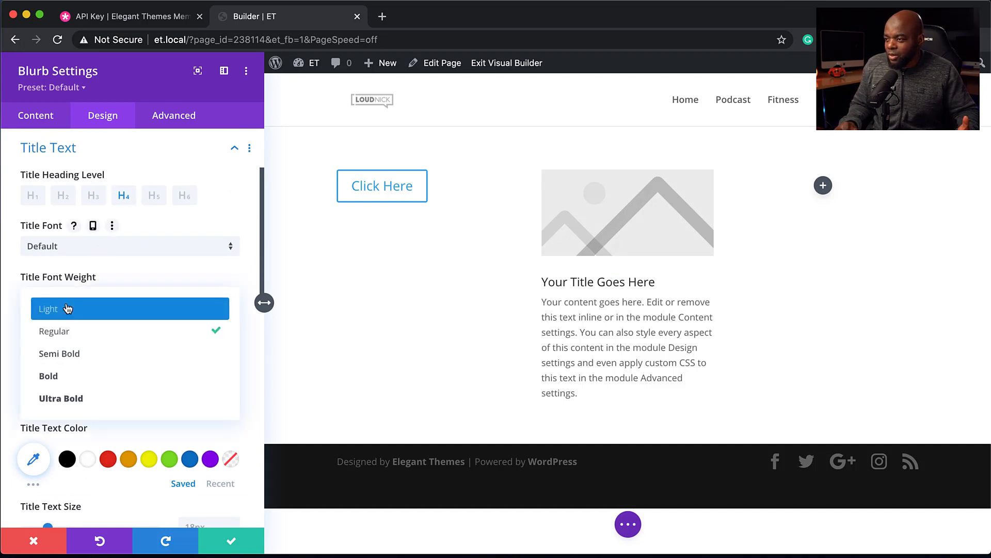
click(82, 376)
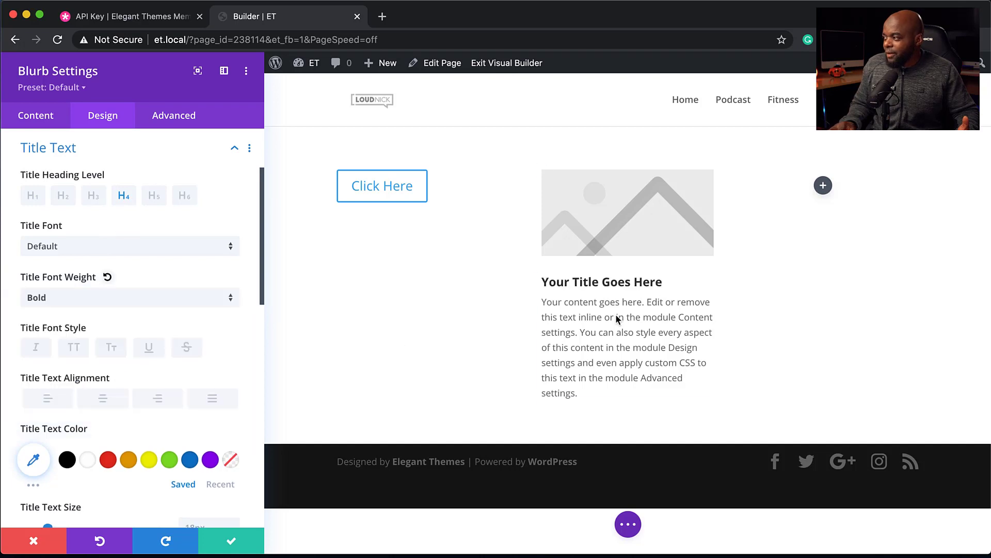
click(35, 541)
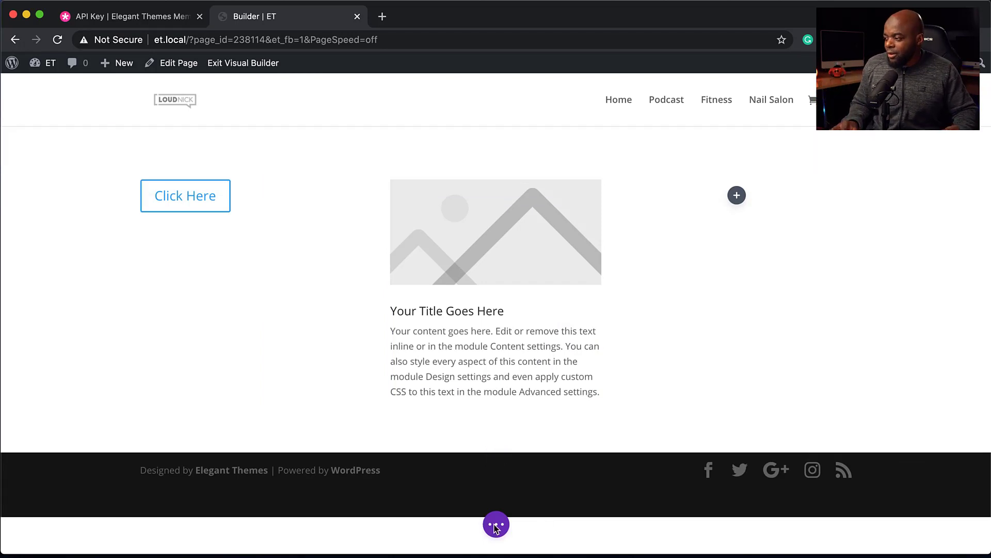
mouse_move(496, 286)
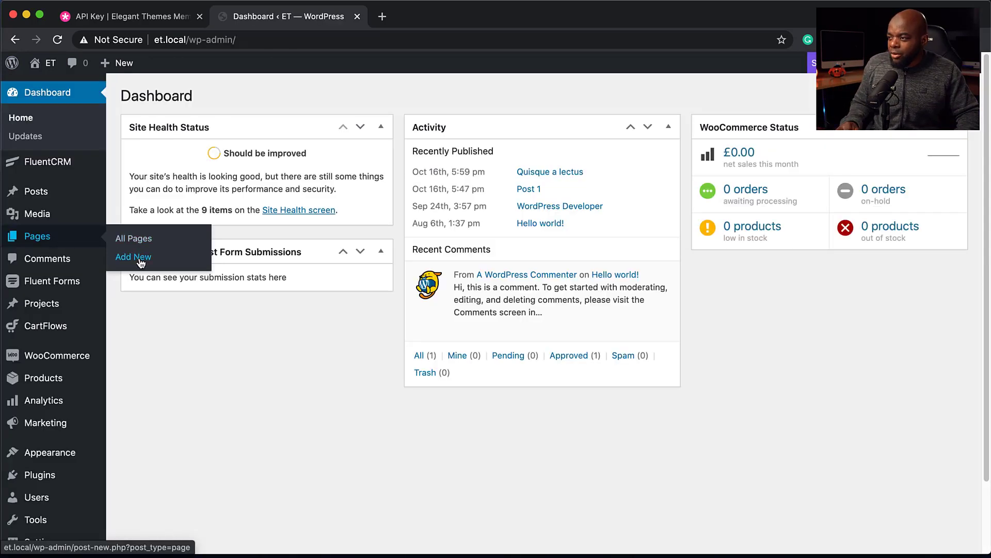
Step: Create the page 'pre' in Divi and load the Agency Landing Page premade layout
click(136, 258)
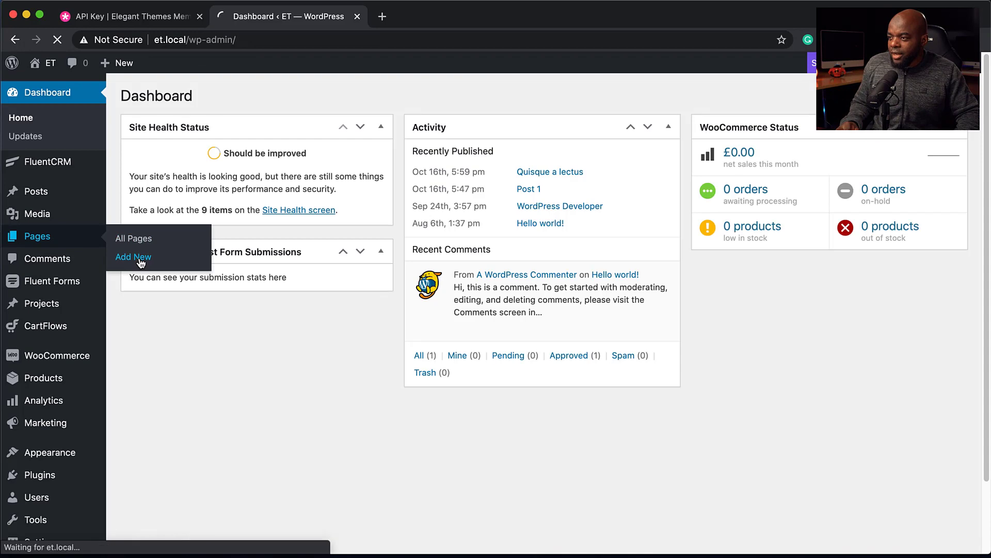
text(pre)
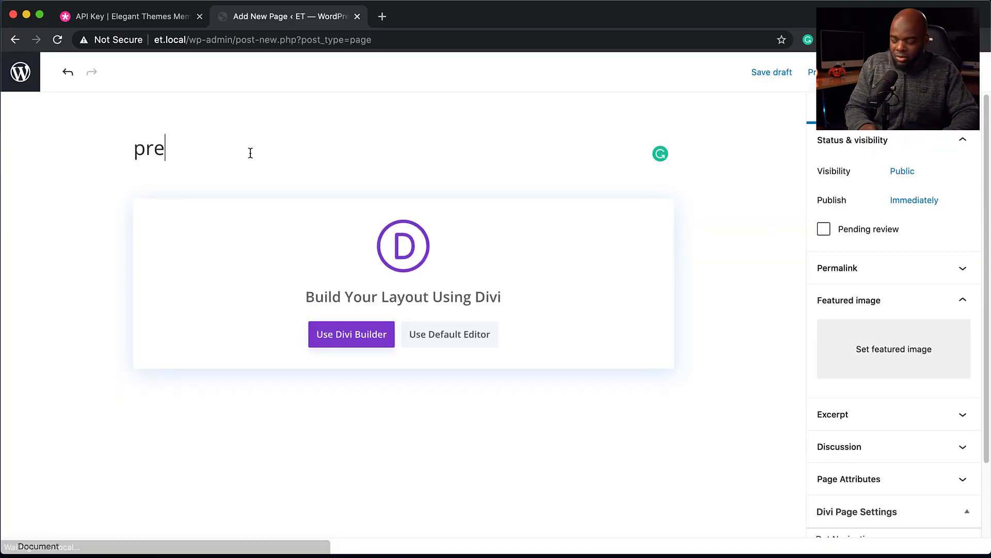
click(331, 330)
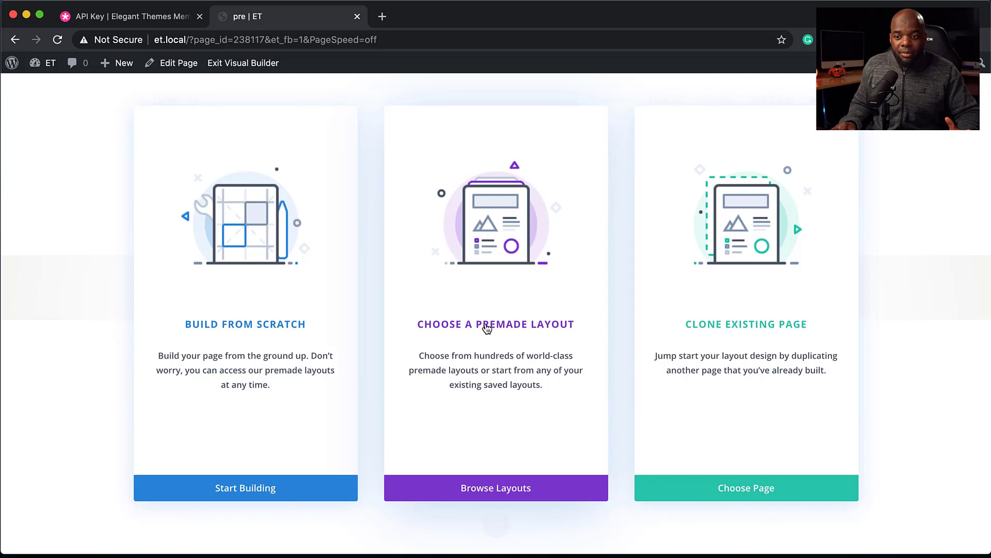
click(487, 328)
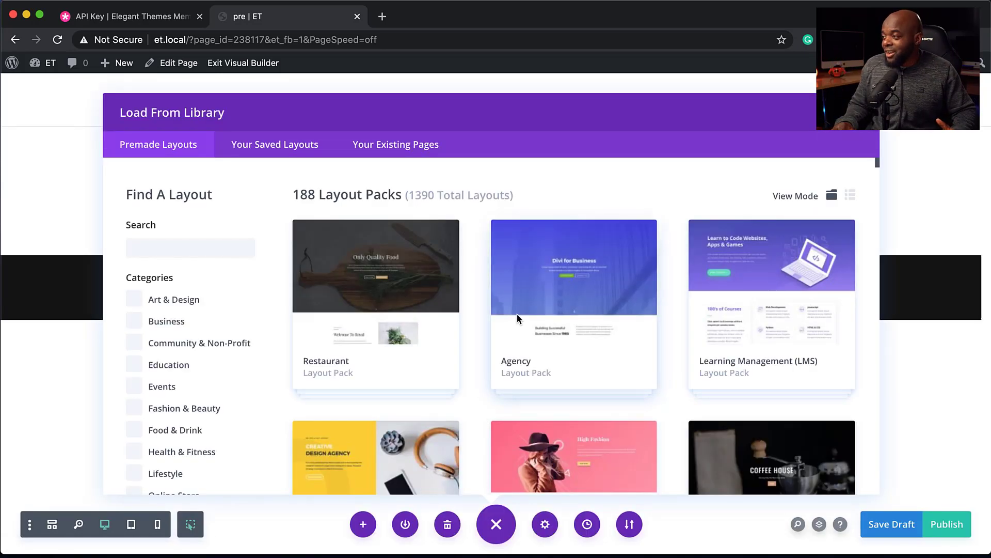
scroll(517, 341, down, 1)
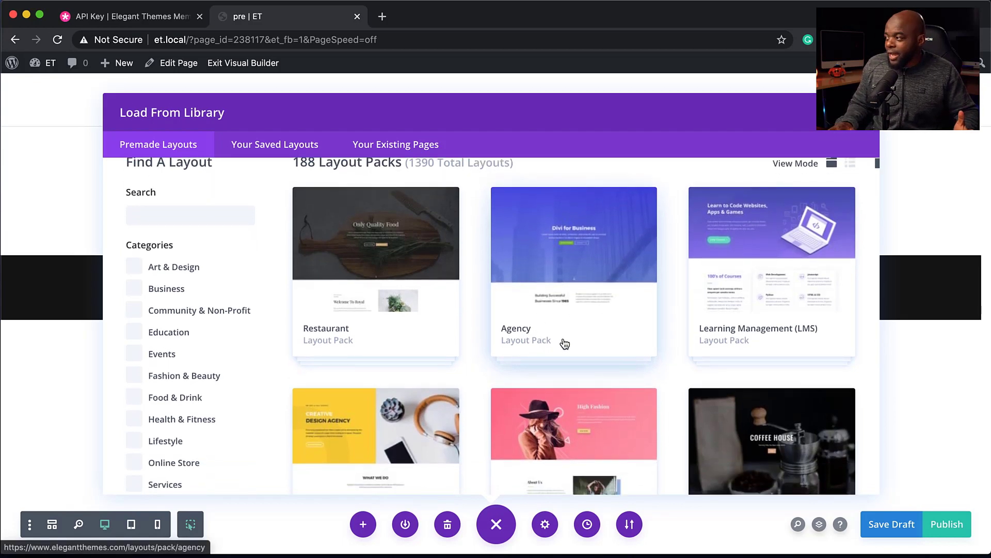
click(573, 314)
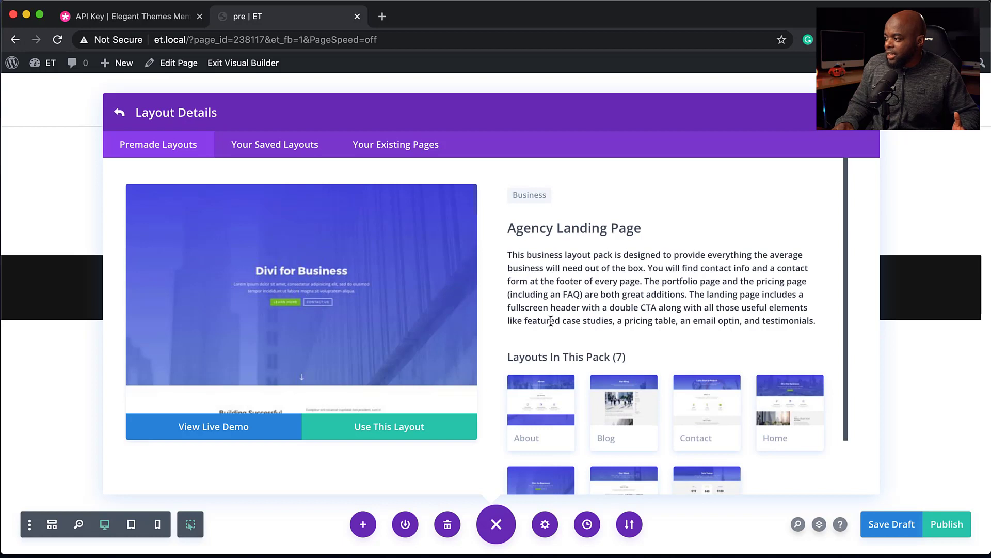
scroll(552, 320, down, 2)
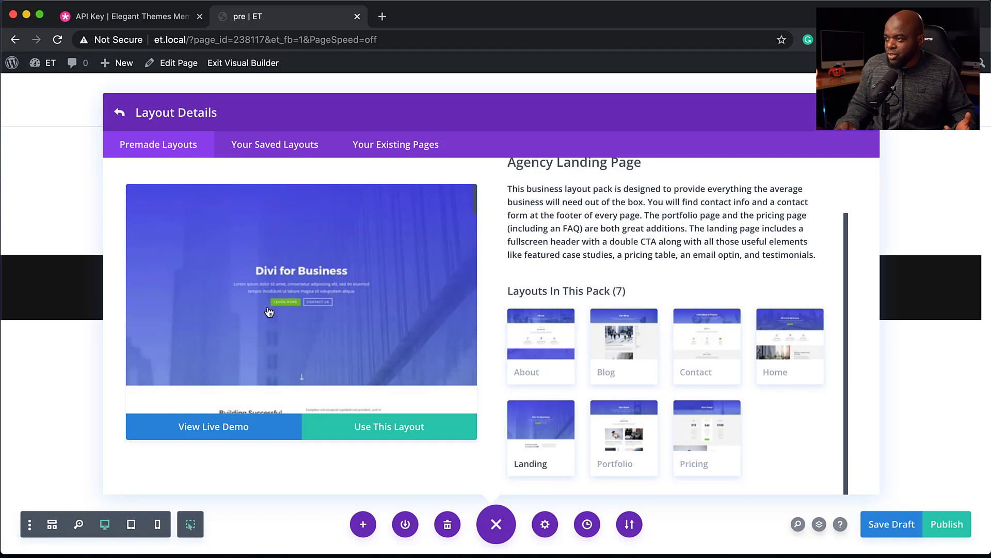
scroll(269, 312, down, 3)
scroll(323, 277, down, 5)
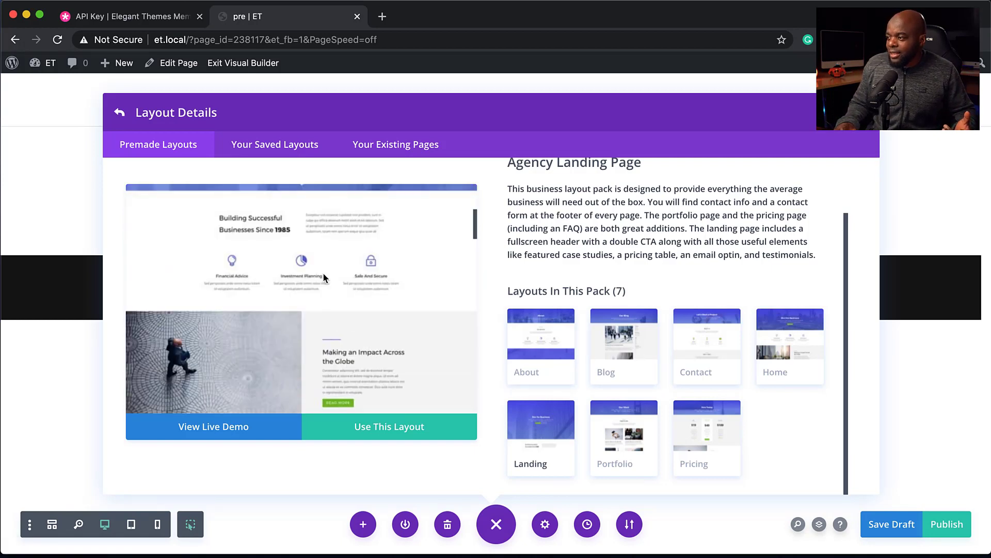
click(393, 432)
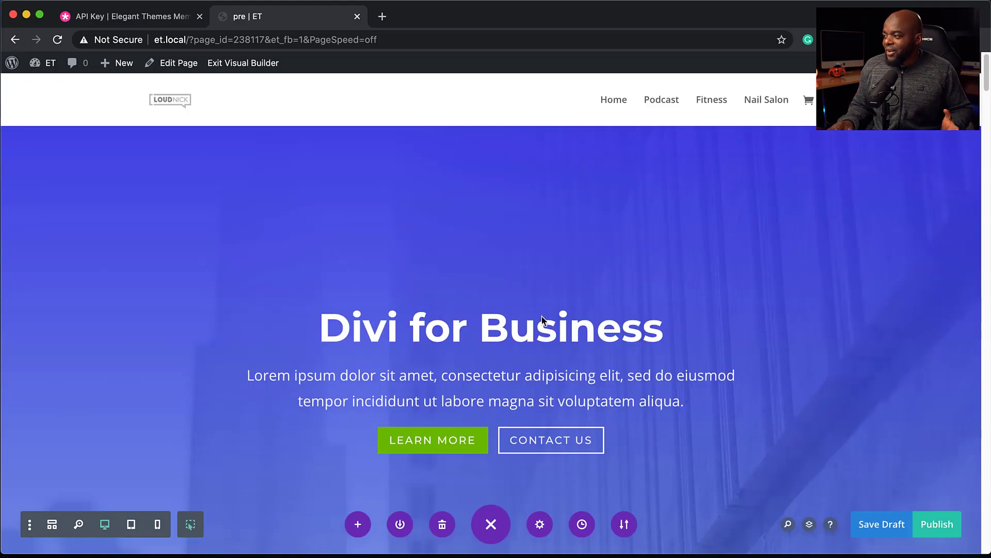
scroll(495, 310, down, 10)
scroll(496, 310, down, 10)
scroll(496, 310, down, 10)
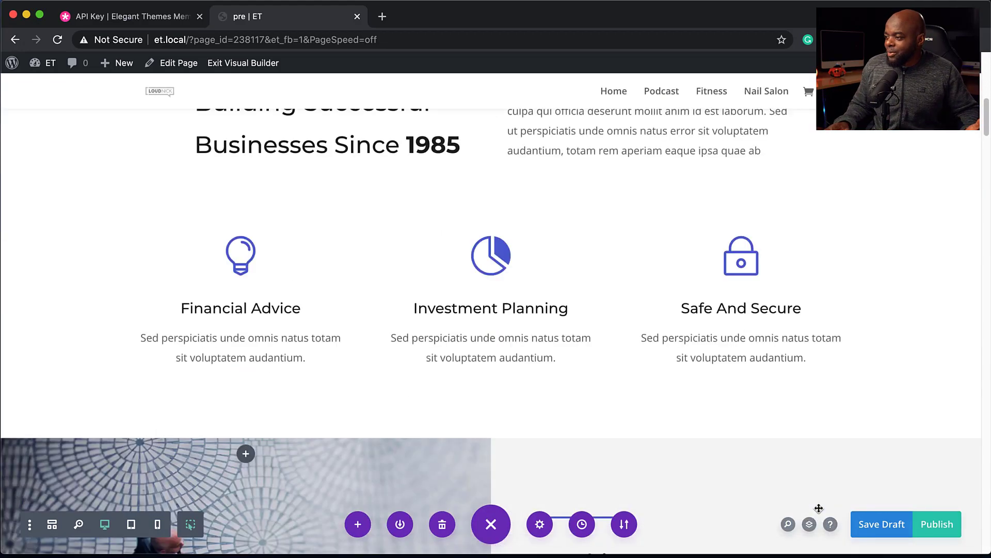
scroll(819, 509, down, 10)
scroll(819, 509, down, 10)
scroll(819, 509, down, 3)
scroll(818, 508, down, 10)
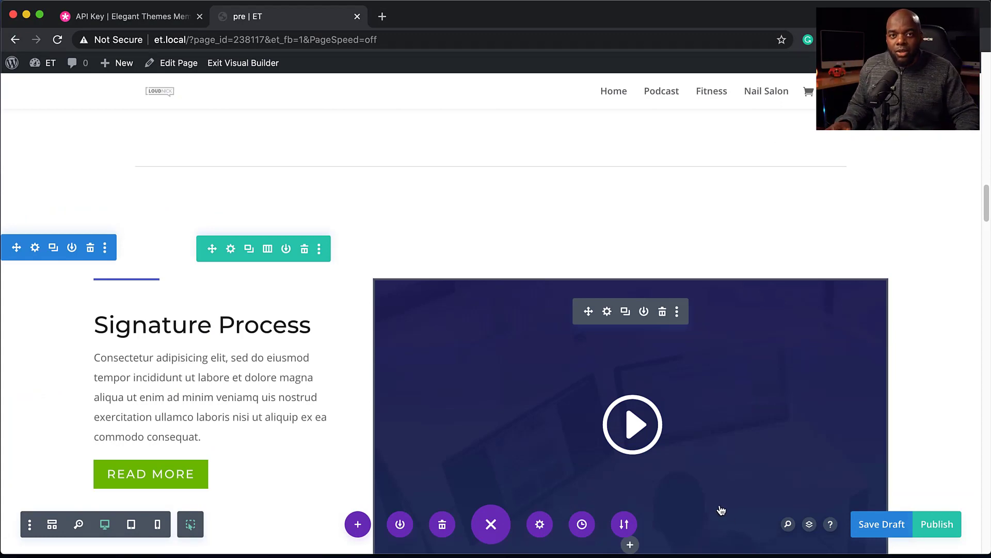
scroll(721, 510, up, 10)
scroll(721, 509, down, 8)
scroll(721, 509, up, 8)
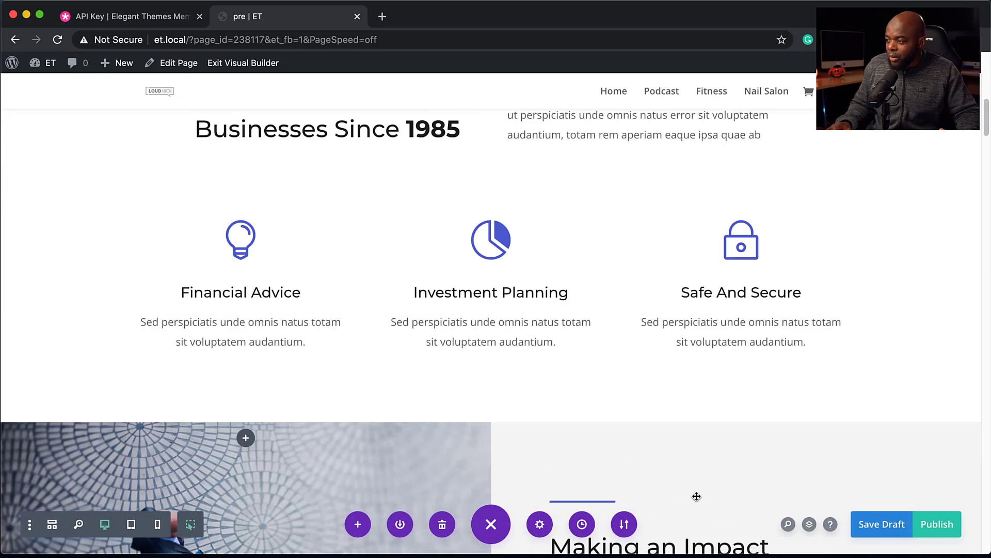
scroll(696, 496, up, 10)
scroll(495, 310, up, 8)
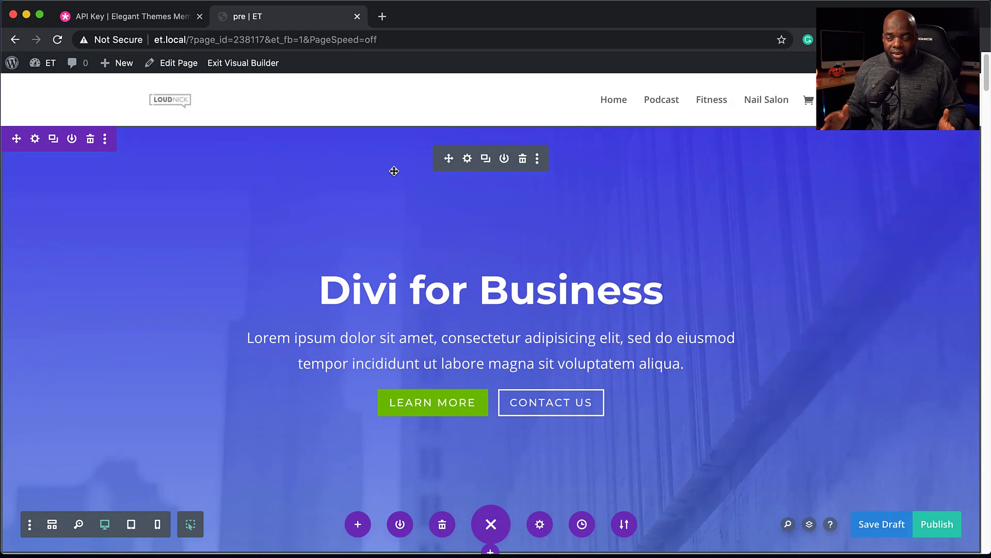
Step: Open the 'Divi for Business' header settings and select its title and body text
click(467, 159)
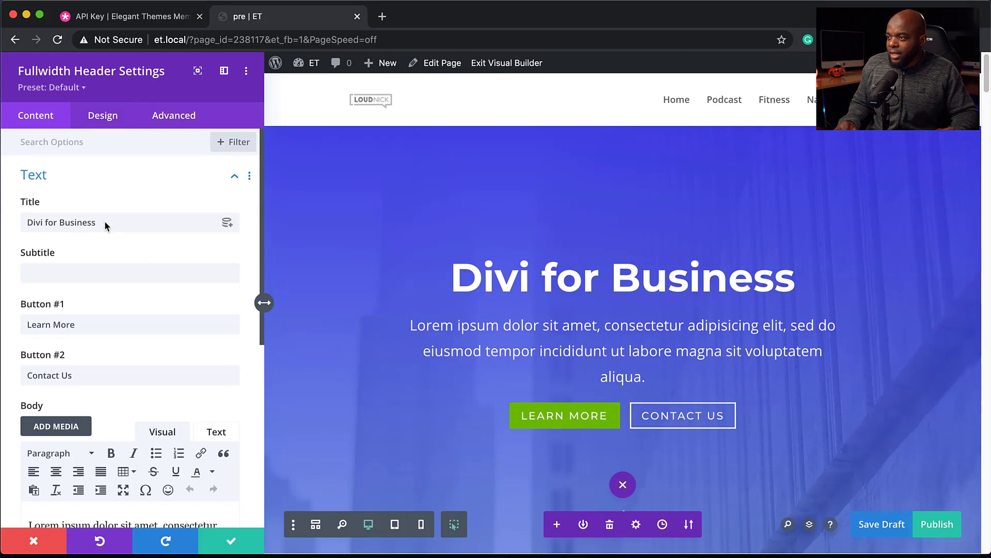
drag(100, 222, 27, 223)
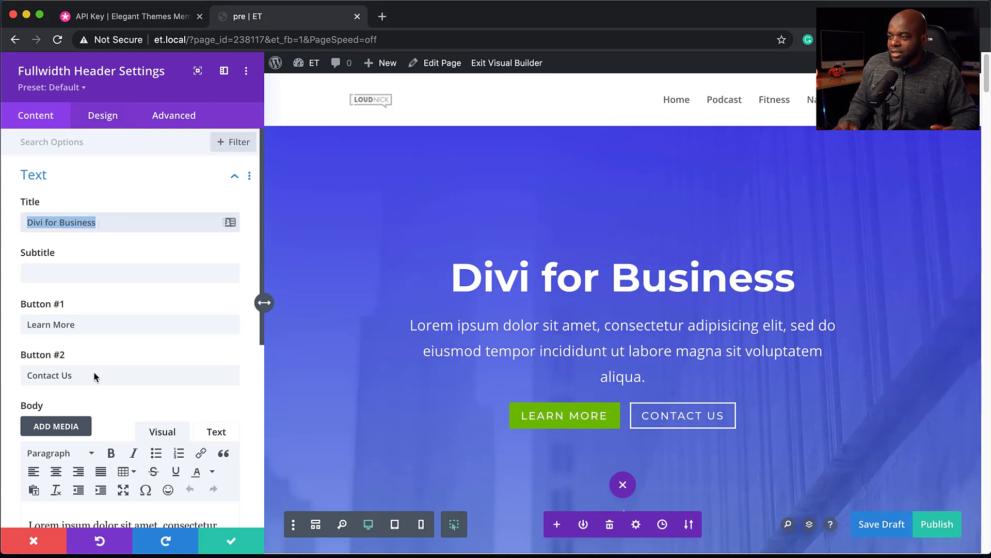
scroll(93, 372, down, 1)
scroll(77, 387, down, 3)
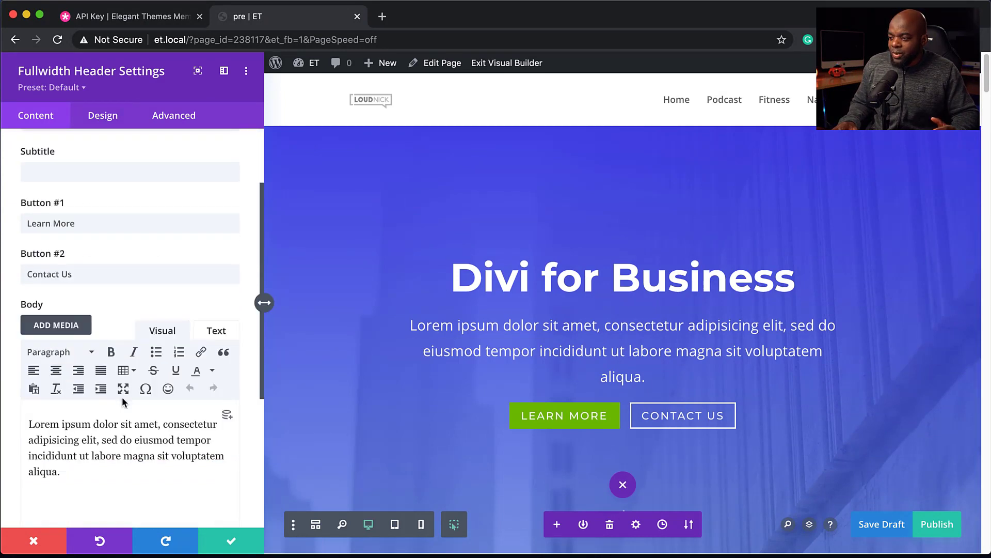
scroll(91, 397, down, 2)
drag(63, 400, 23, 350)
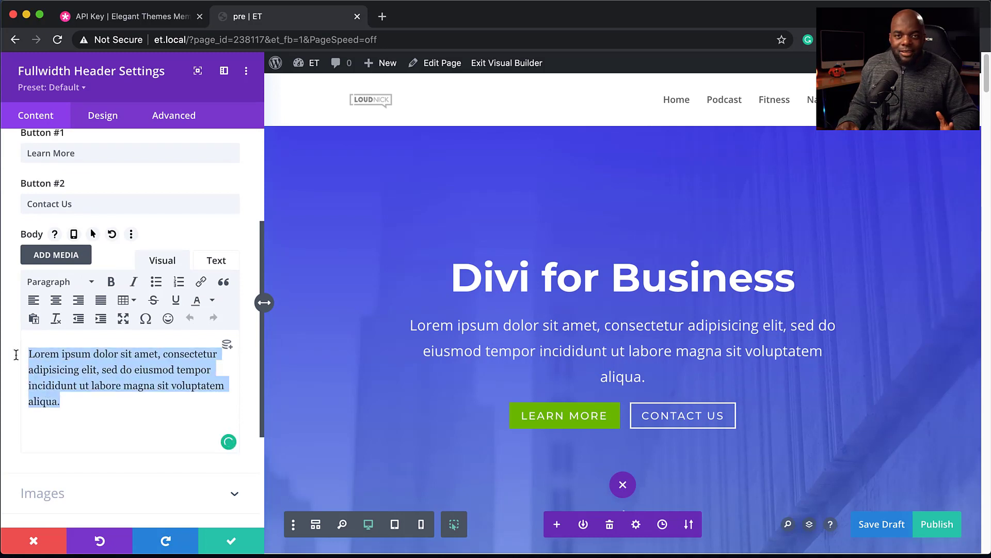
mouse_move(32, 233)
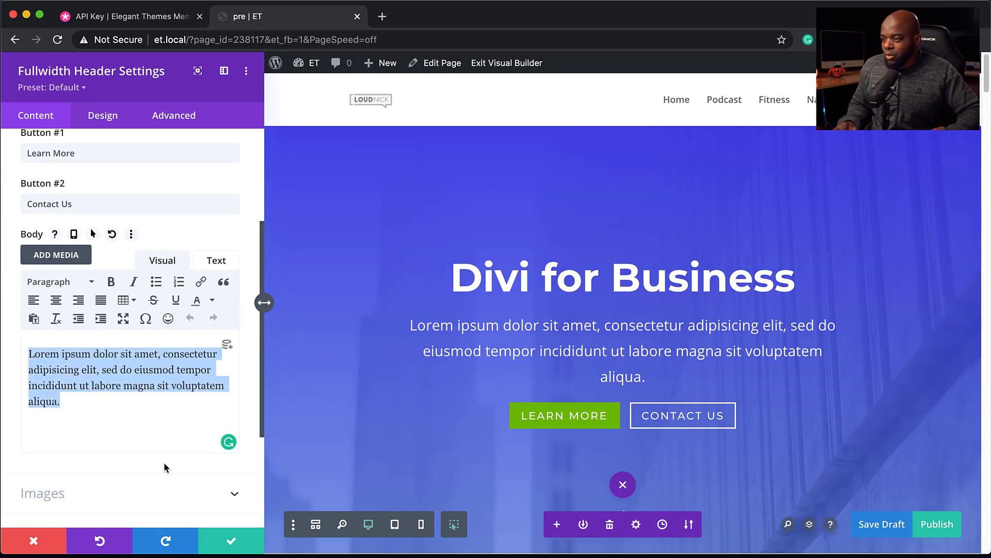
Step: Review the header's Text and Title Text design options, then discard the settings
click(103, 115)
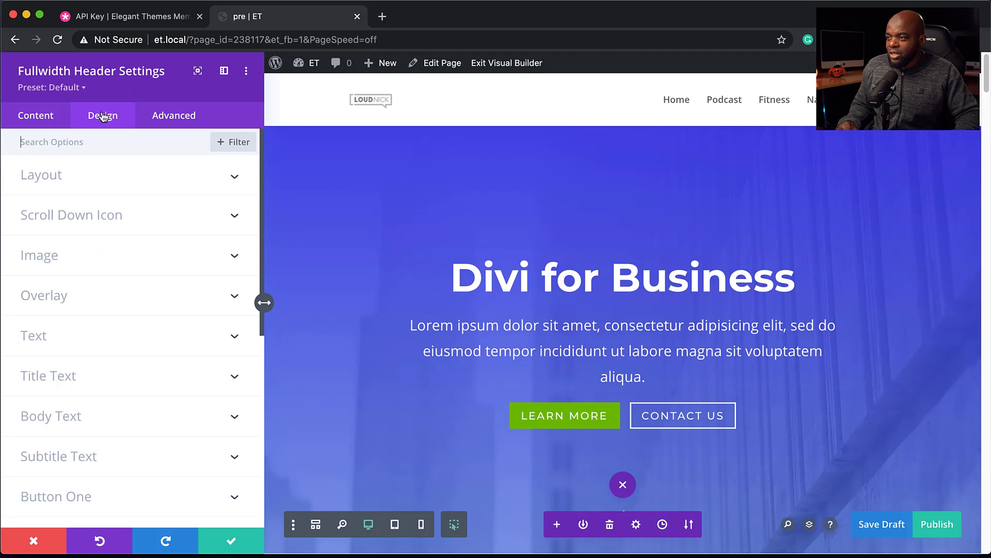
click(43, 337)
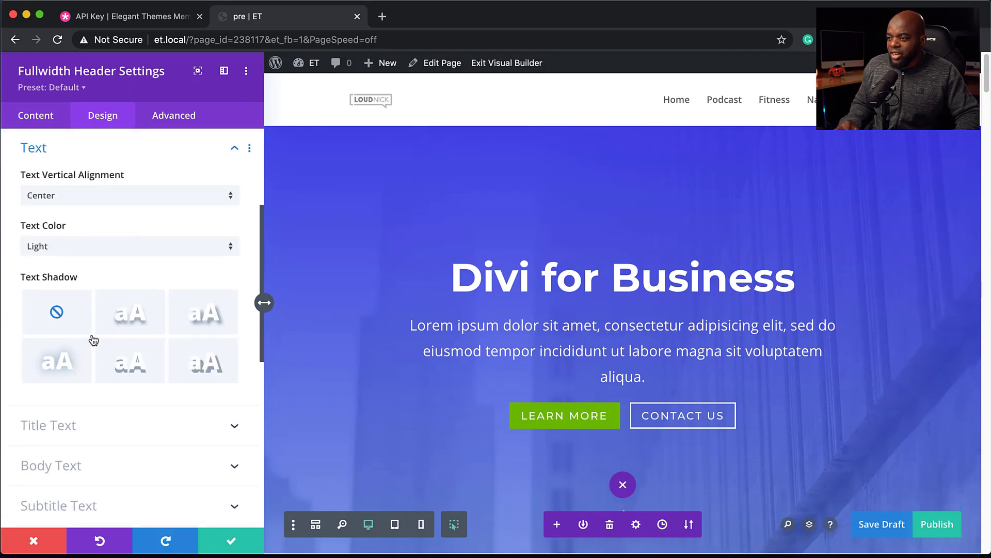
scroll(92, 441, down, 1)
click(48, 385)
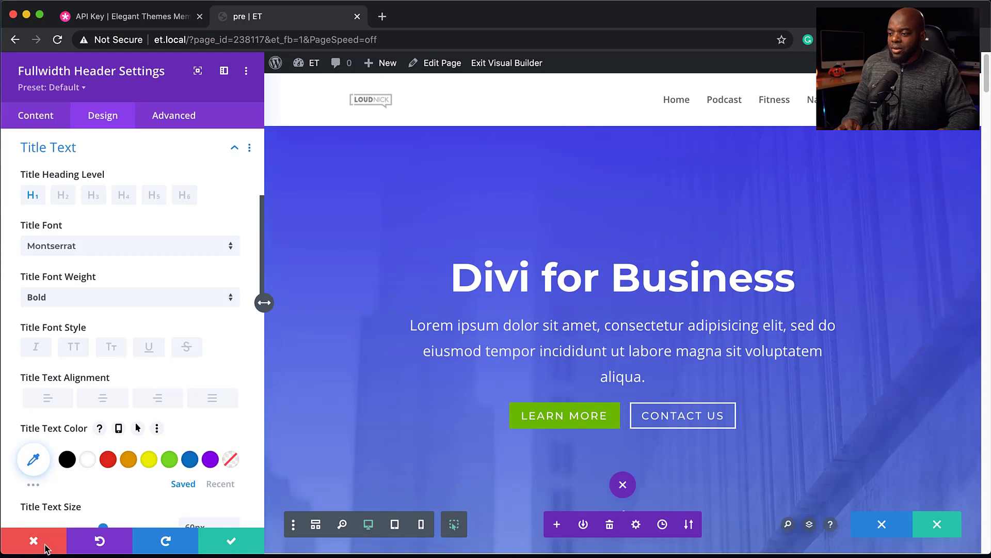
click(45, 545)
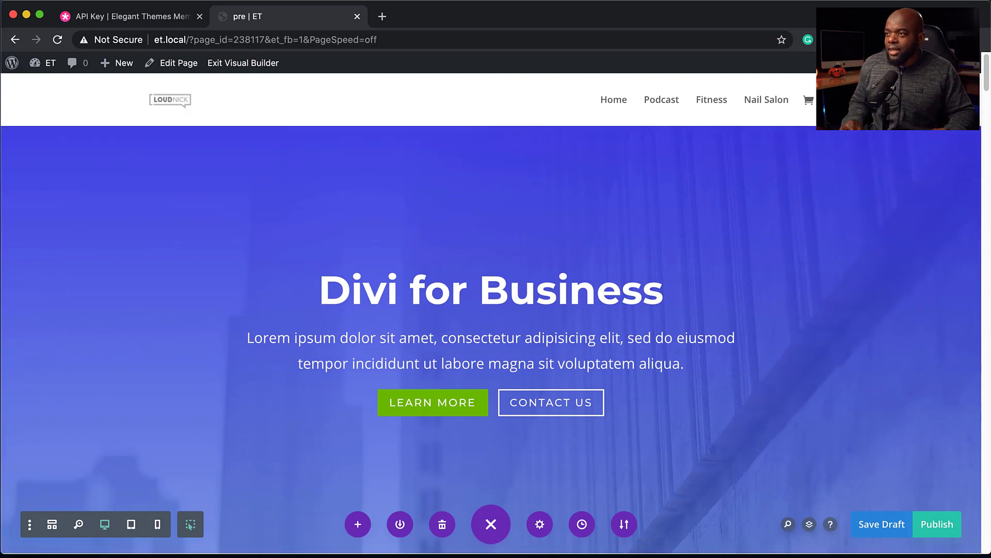
mouse_move(43, 63)
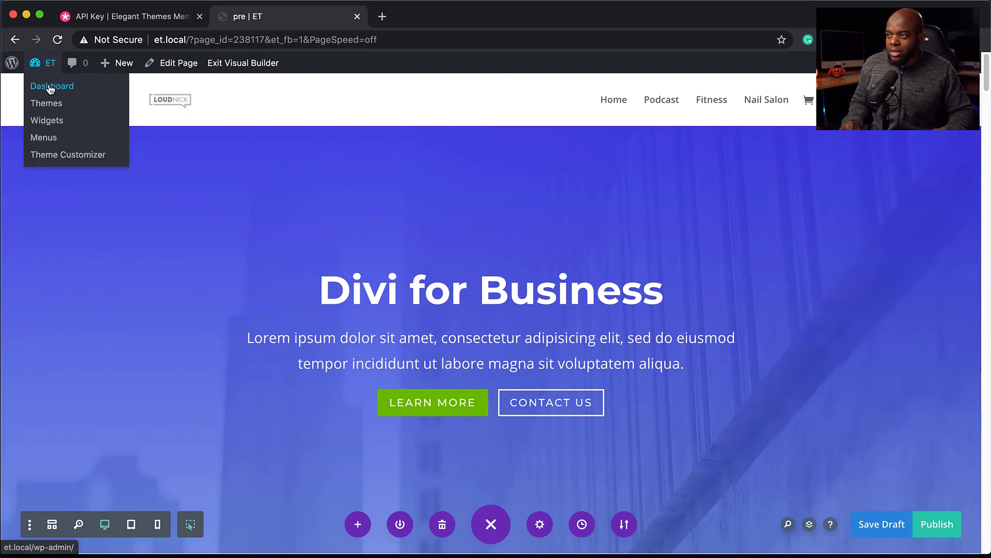
Step: Discard builder changes, return to the dashboard, and go to Divi Theme Builder
click(51, 86)
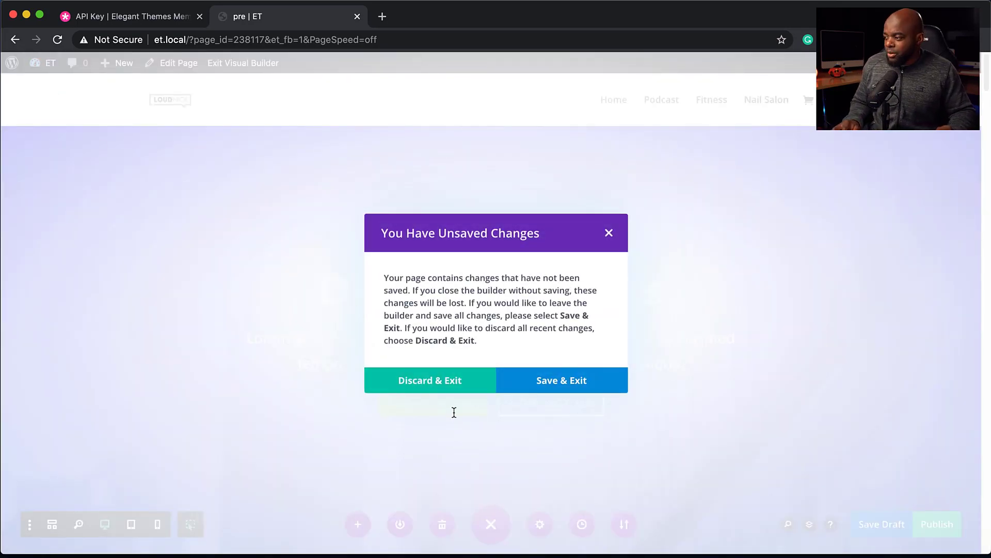
click(449, 381)
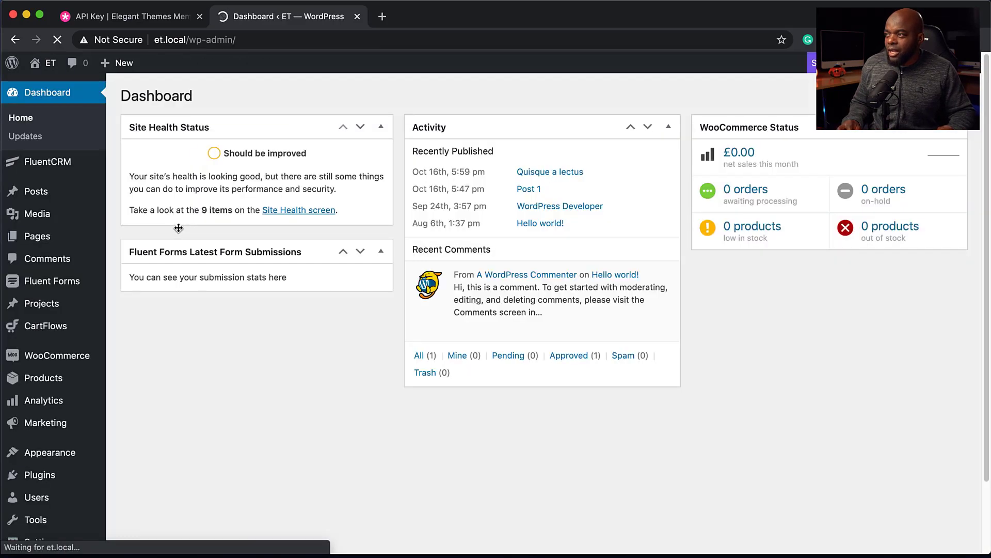
scroll(47, 349, down, 3)
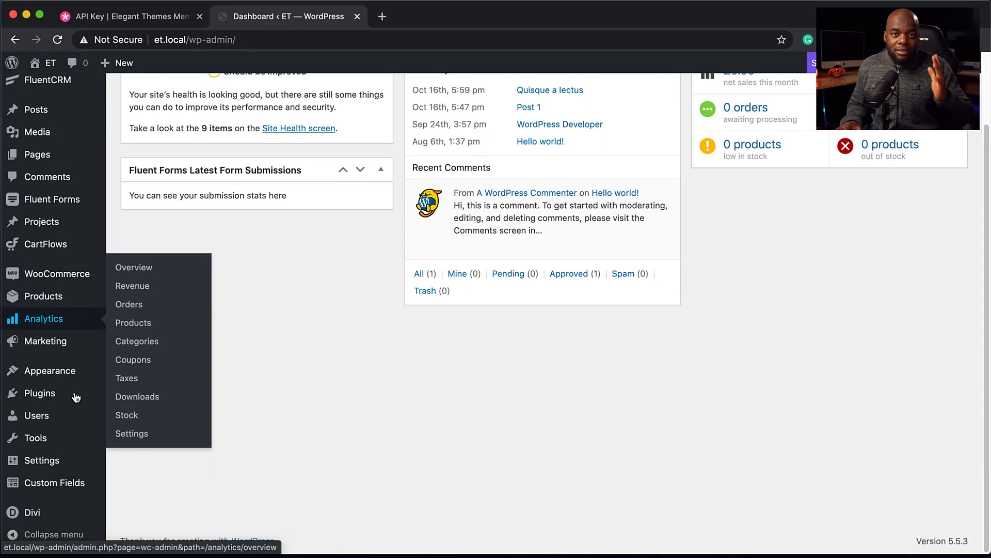
mouse_move(32, 512)
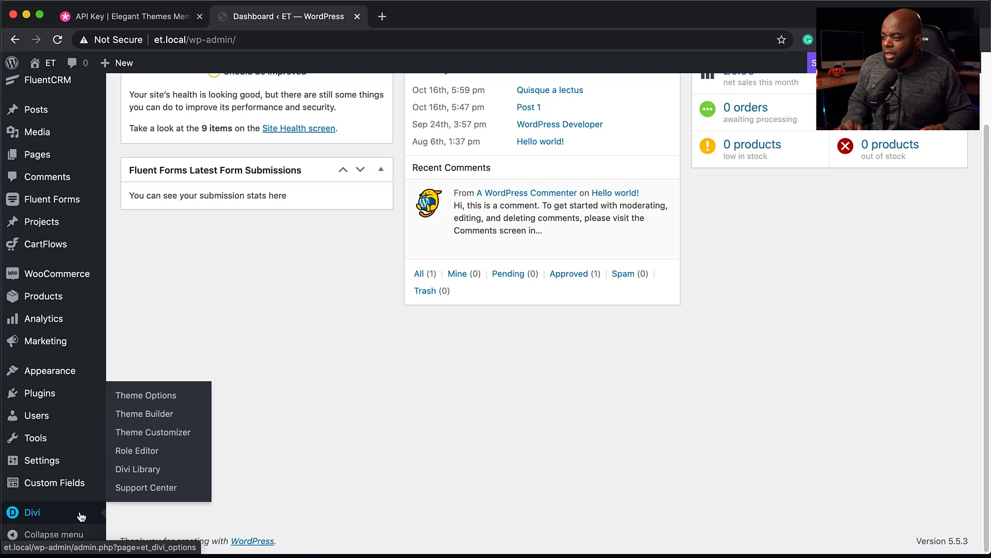
click(159, 415)
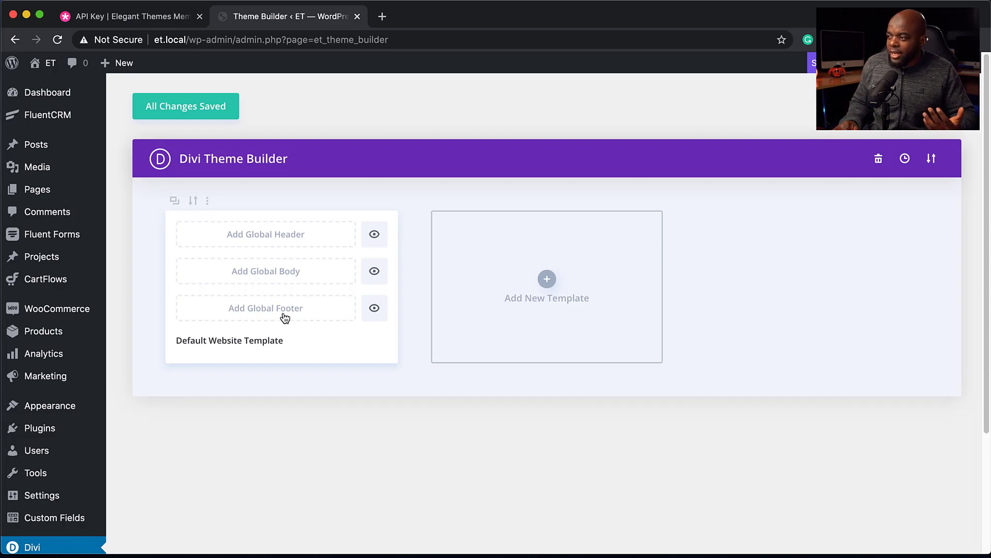
Step: Start a global header from scratch with a narrow-and-wide two-column row
click(256, 234)
click(256, 242)
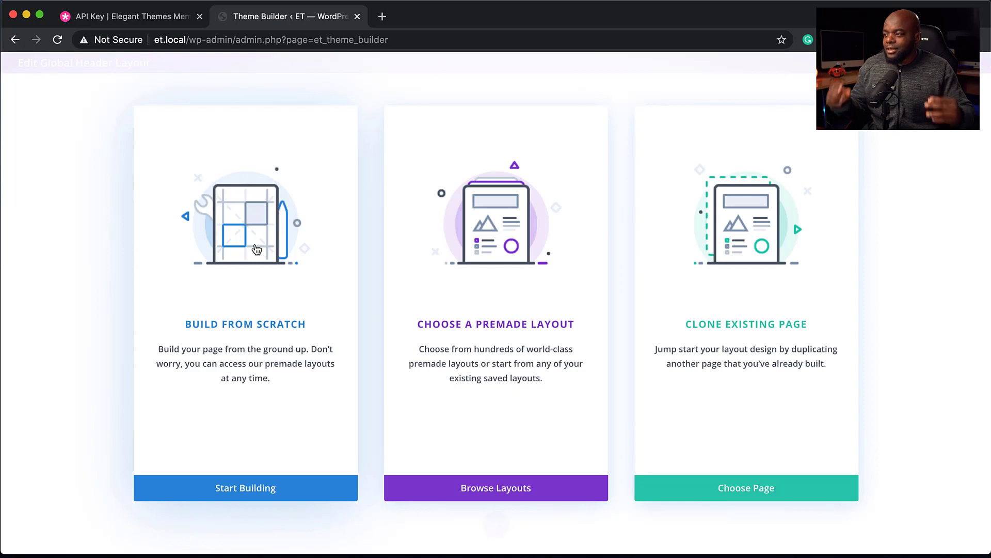
click(252, 326)
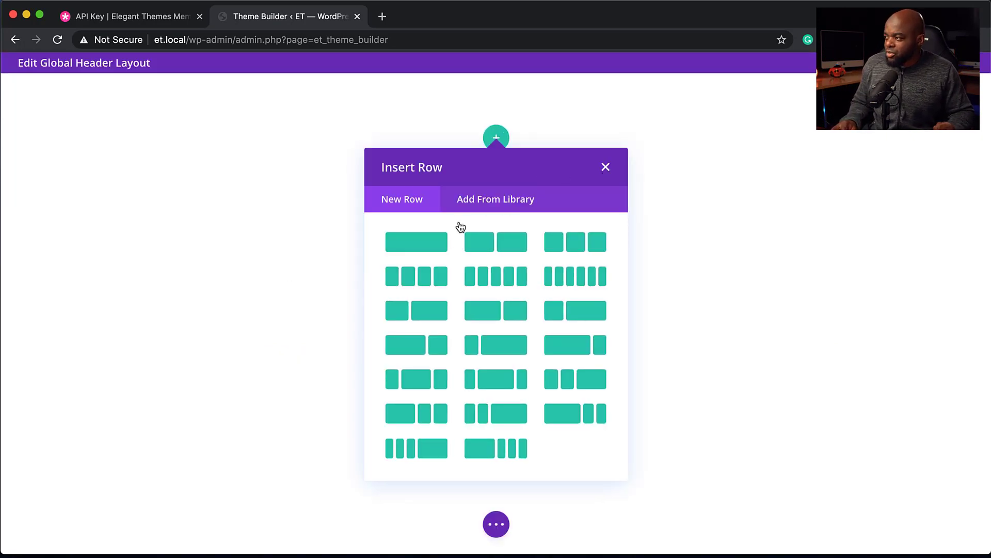
click(422, 310)
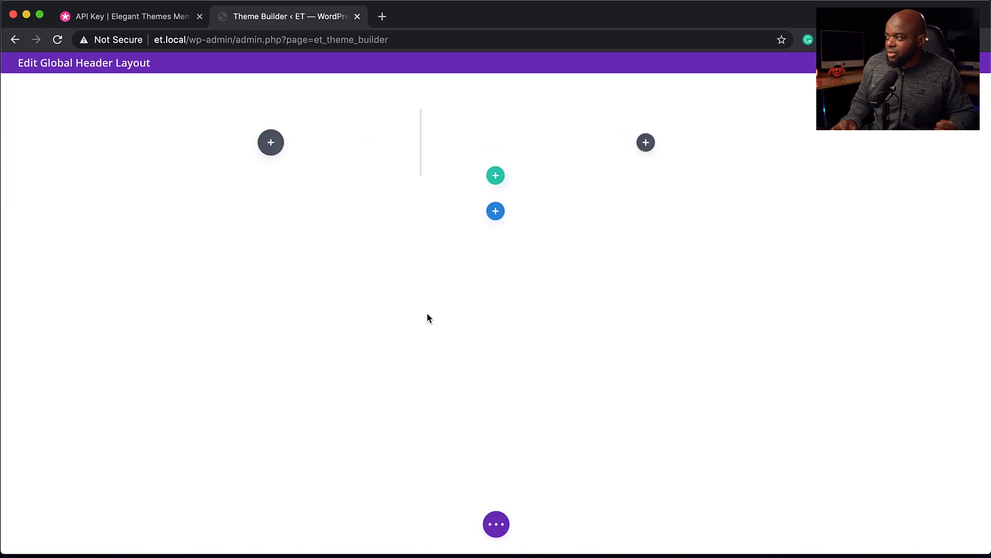
Step: Put a Menu module in the right column, then save the header and exit
click(647, 142)
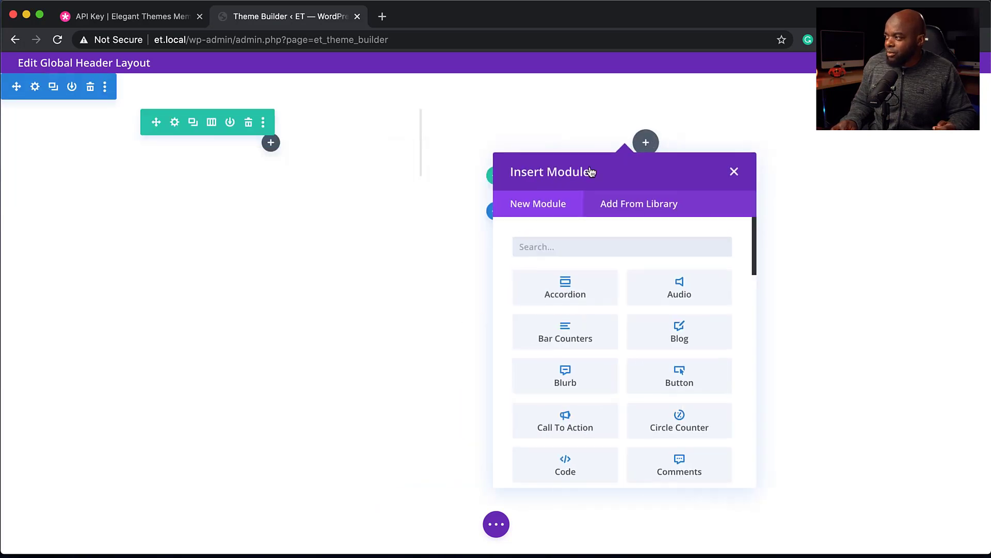
click(553, 250)
text(menu)
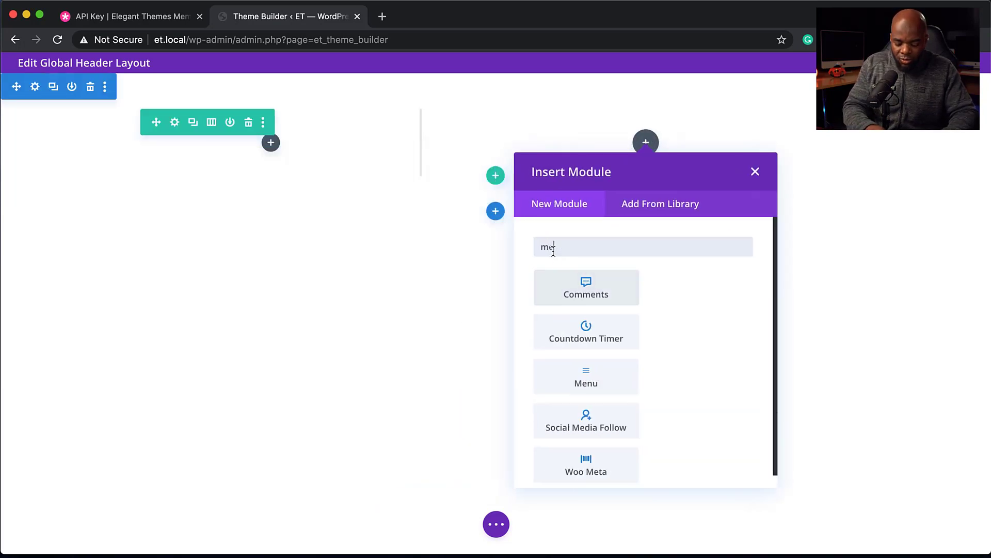
click(588, 287)
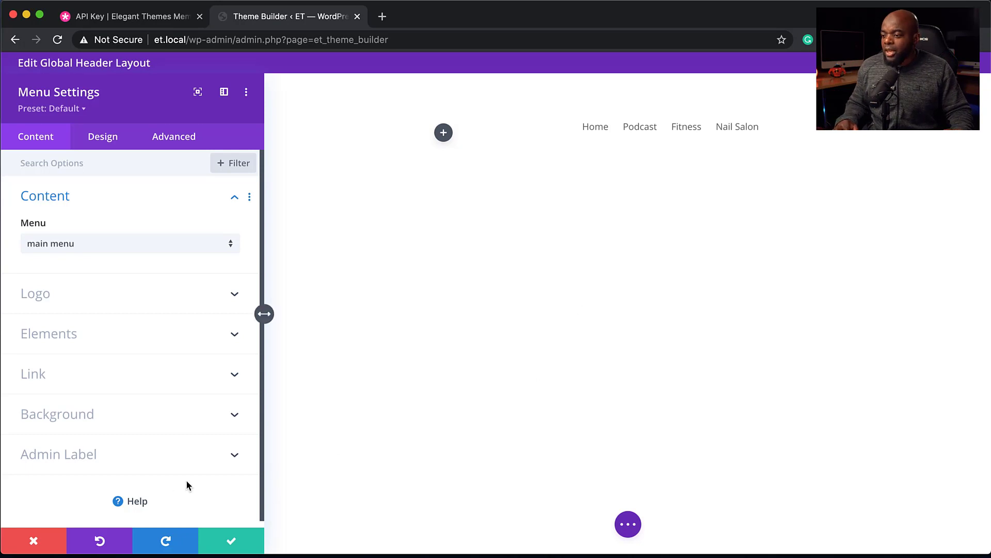
click(34, 543)
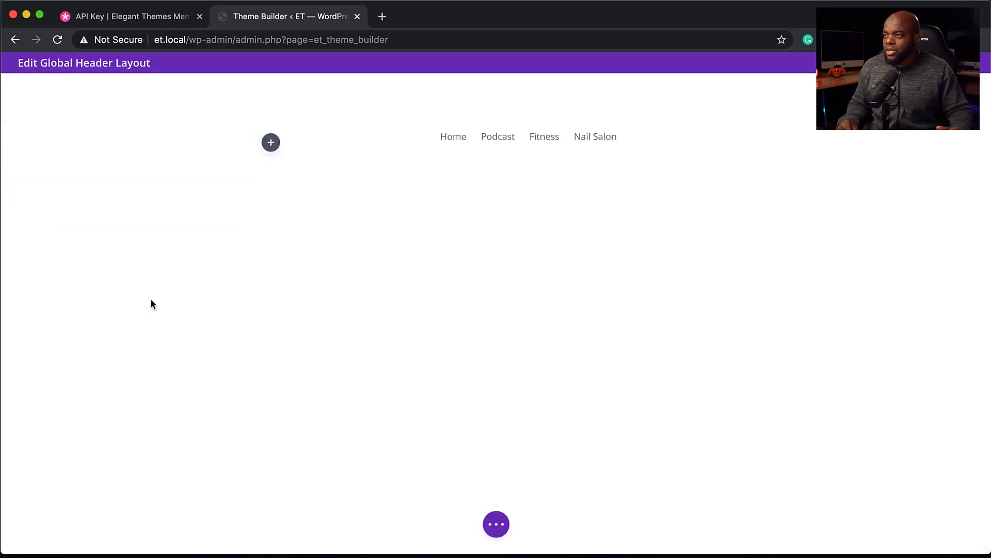
key(Escape)
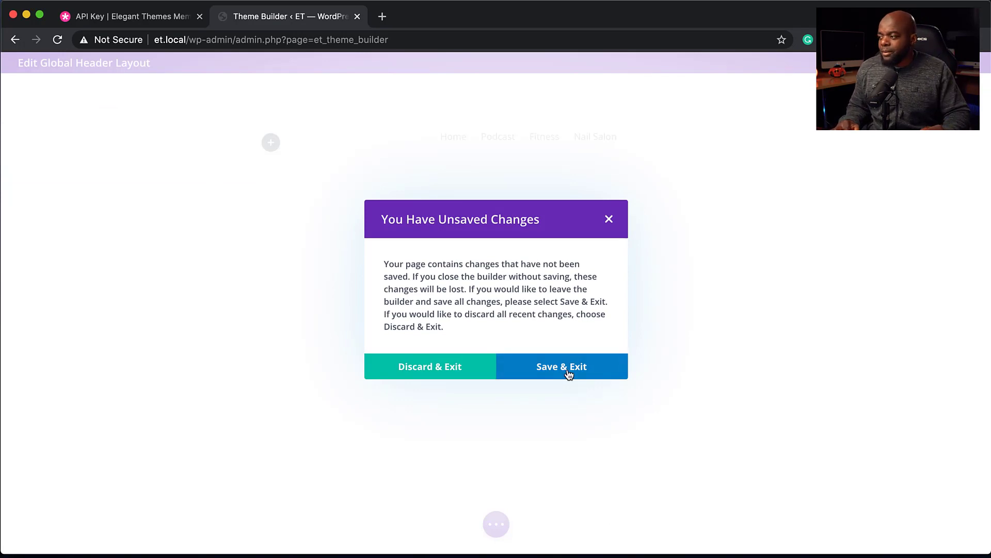
click(465, 366)
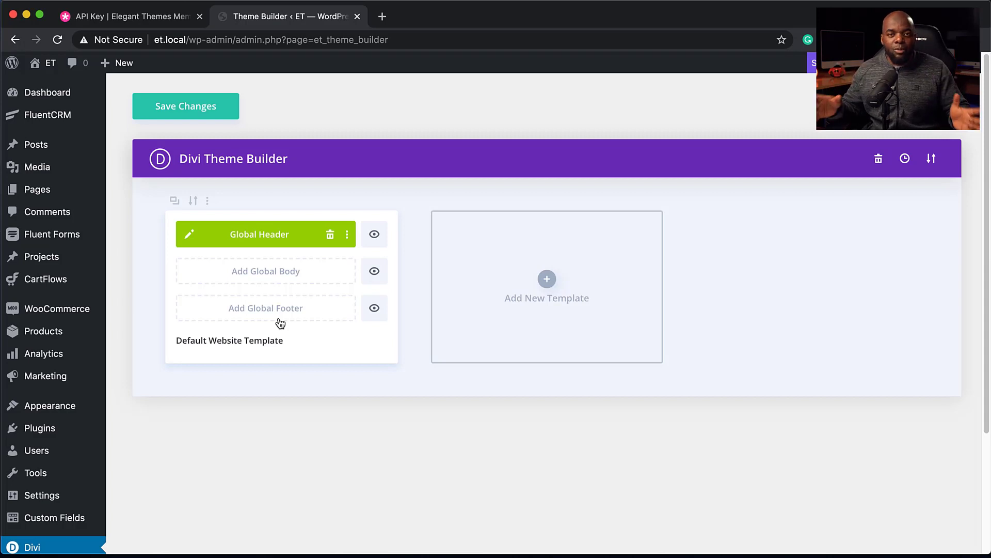
mouse_move(266, 308)
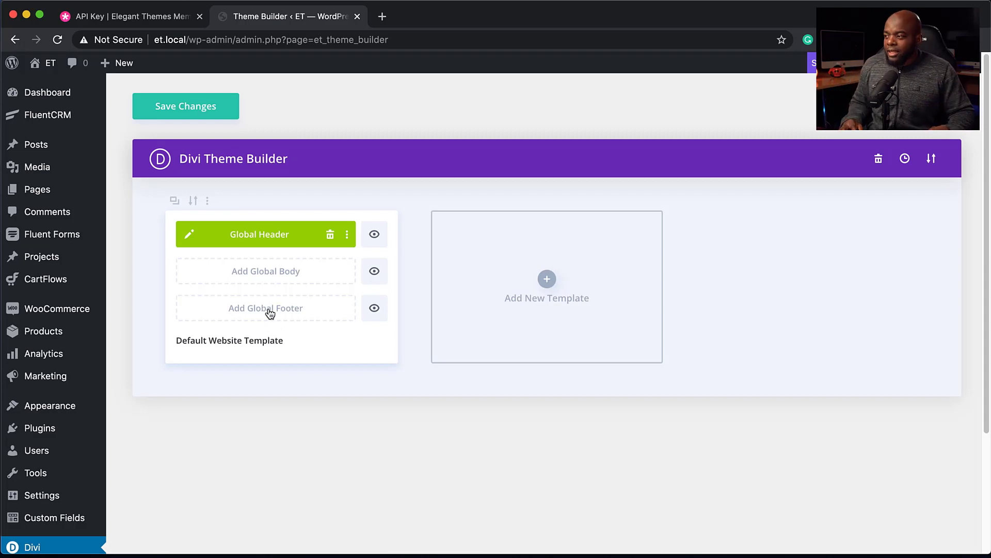
Step: Delete the Global Header from the Default Website Template card
click(332, 236)
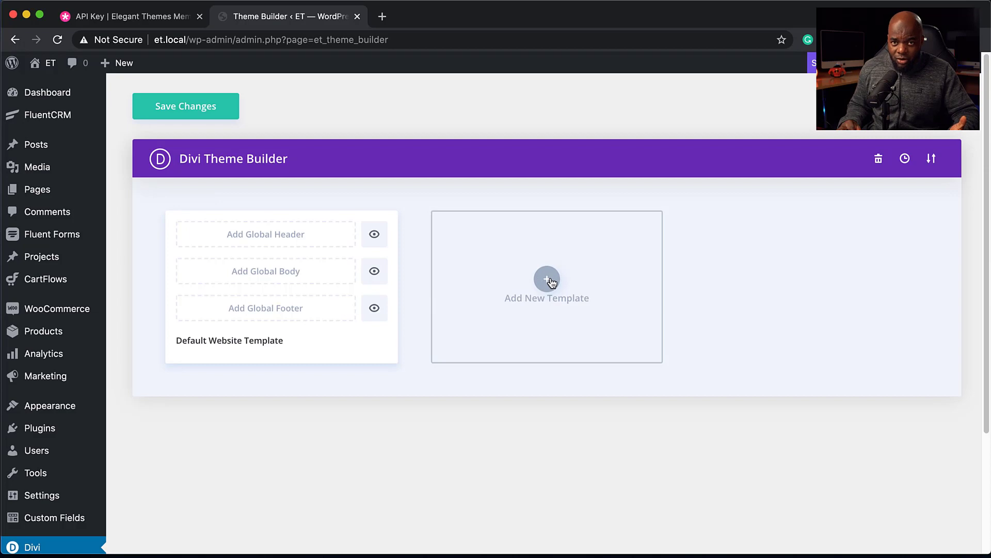
Step: Open Template Settings for a new template from the Add New Template card
click(551, 281)
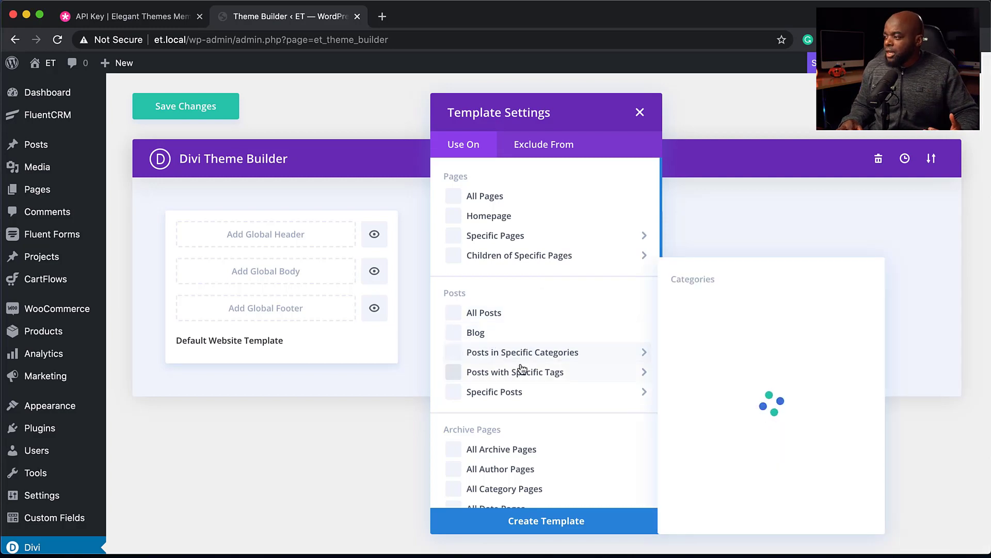
scroll(495, 349, down, 3)
scroll(511, 356, down, 3)
scroll(523, 370, down, 3)
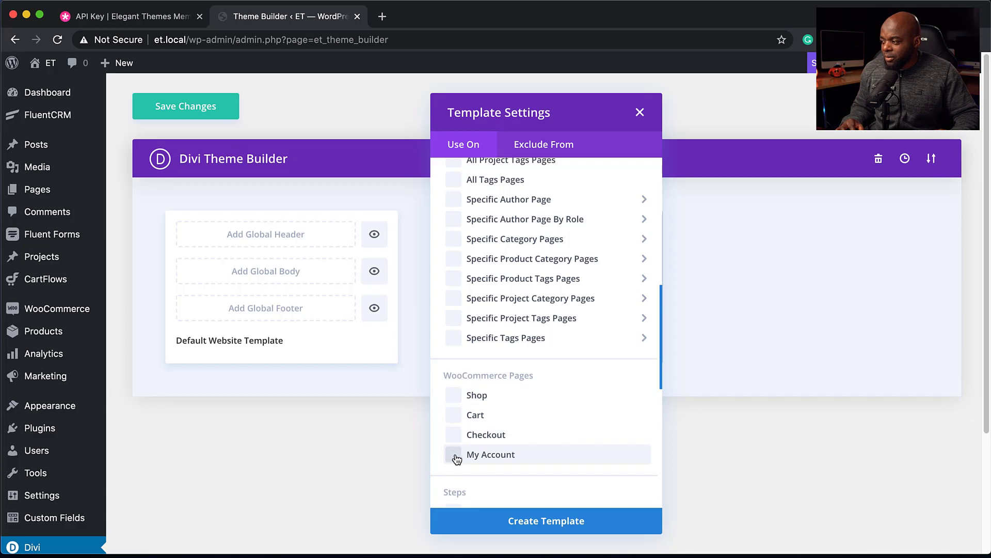
Step: Dismiss the new template's Template Settings popup without creating a template
click(640, 112)
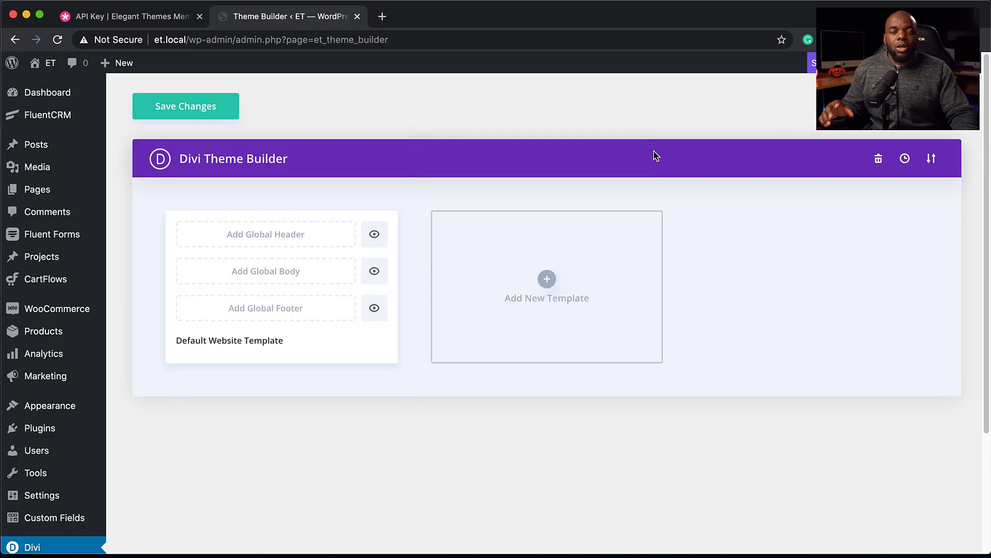